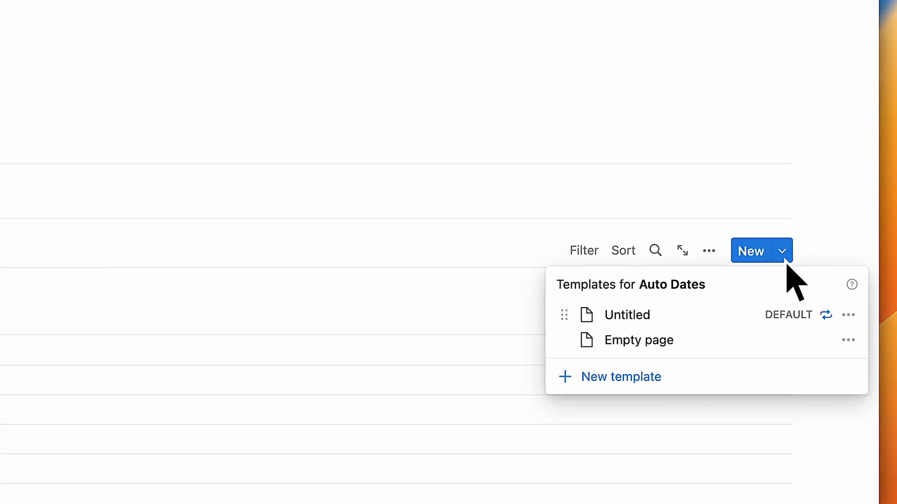
Open the Untitled template's every-week repeat schedule and its frequency dropdown
left_click(861, 260)
left_click(786, 257)
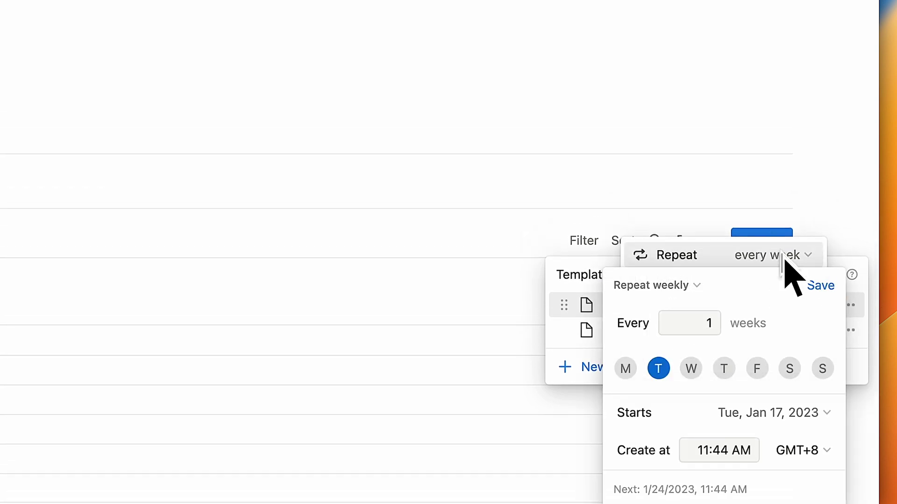
left_click(695, 285)
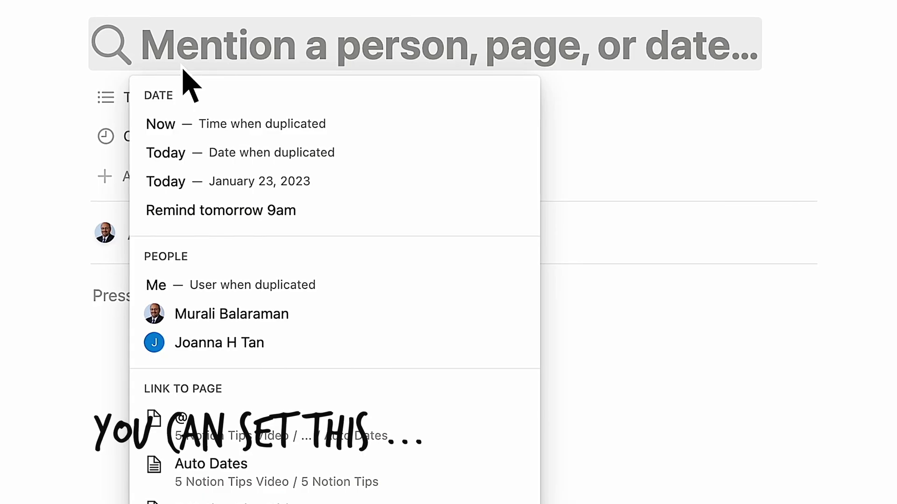
left_click(207, 125)
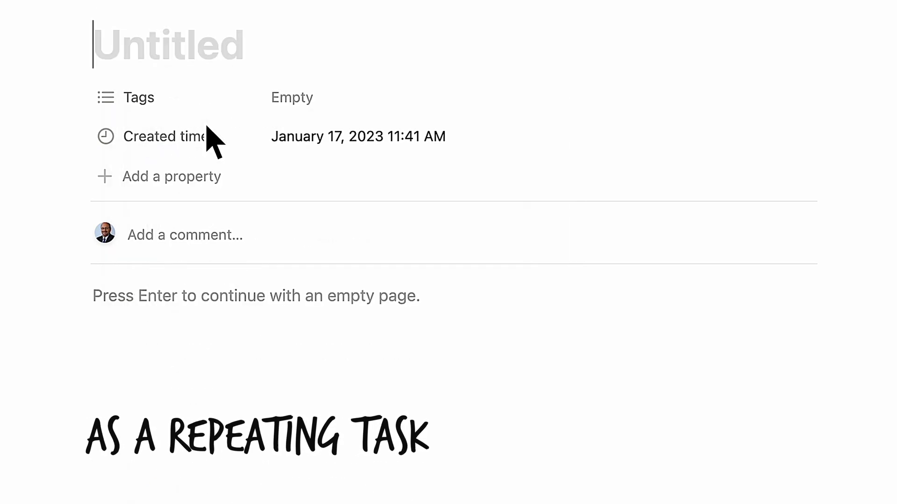
type("@tod")
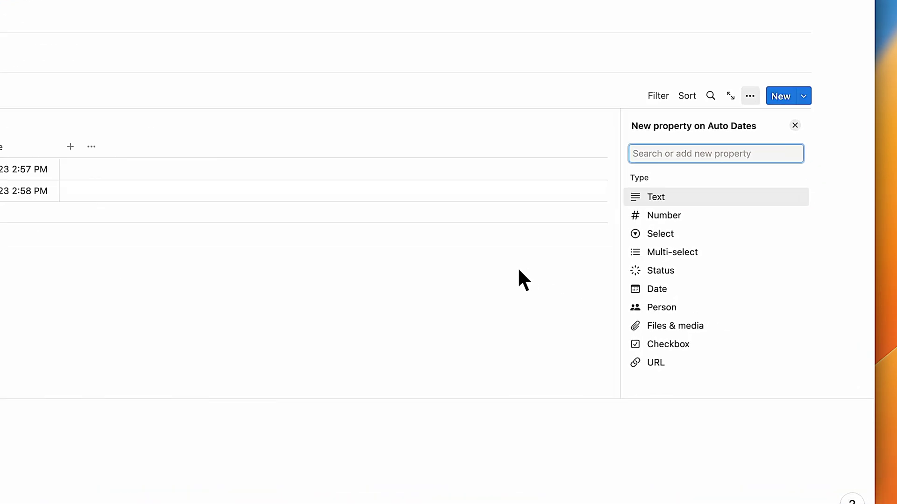
left_click(667, 286)
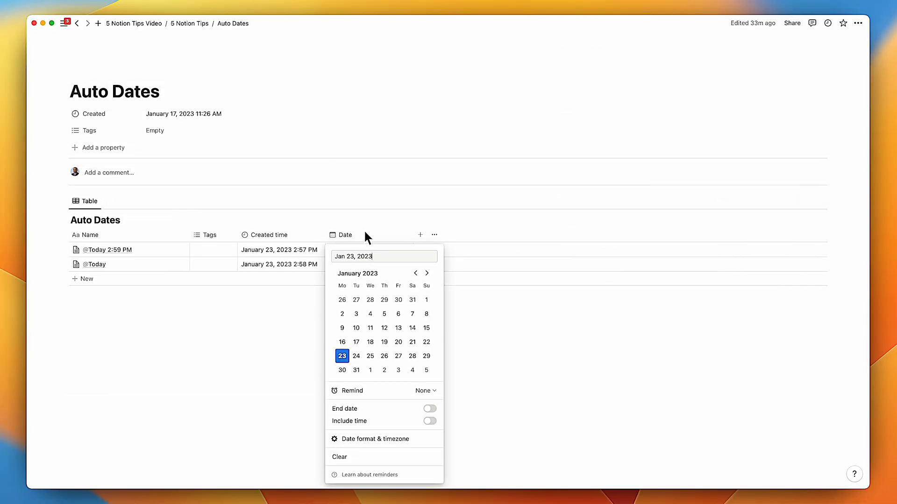
key("Escape")
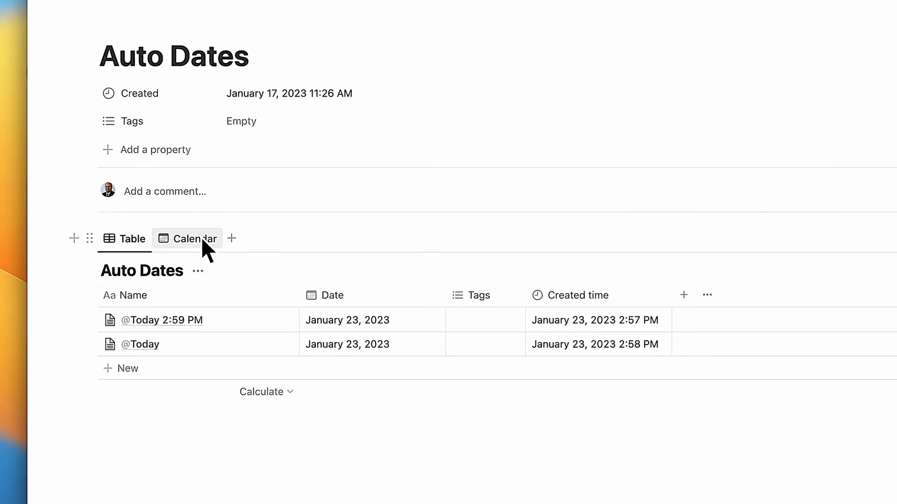
left_click(201, 237)
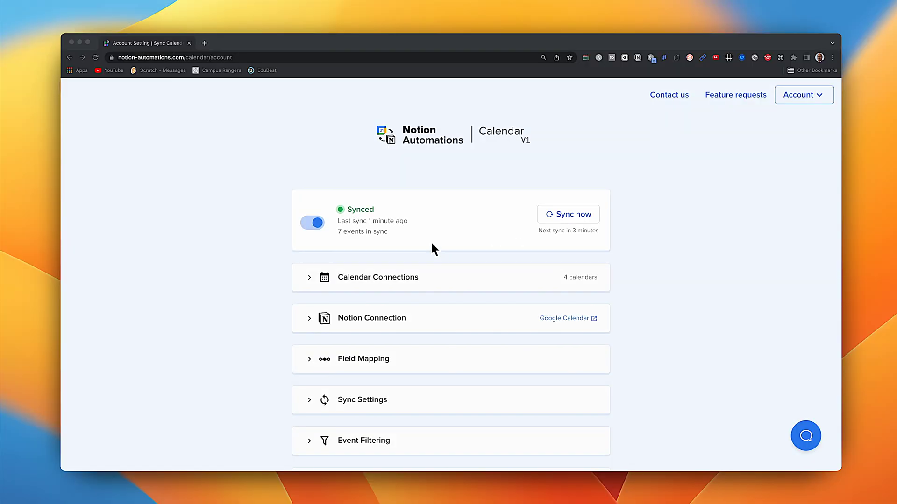
scroll(430, 240, "down", 2)
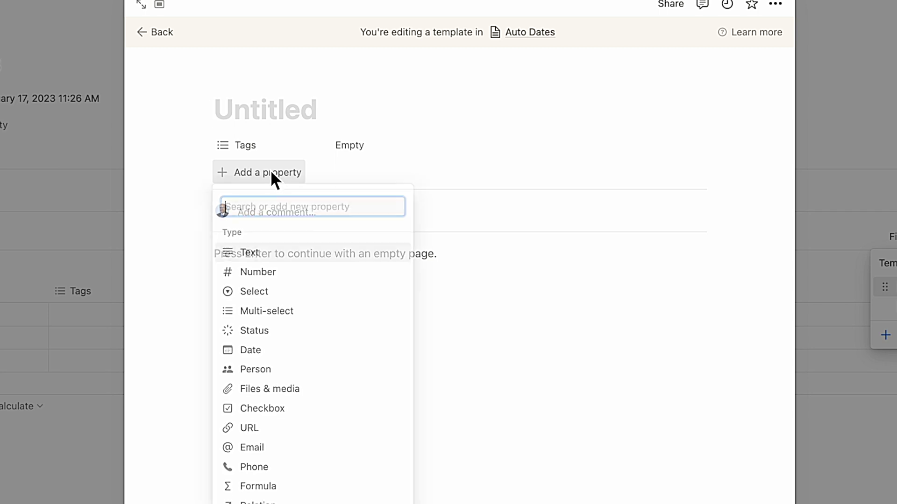
Add a Date property to the template and change its type to Text
left_click(245, 352)
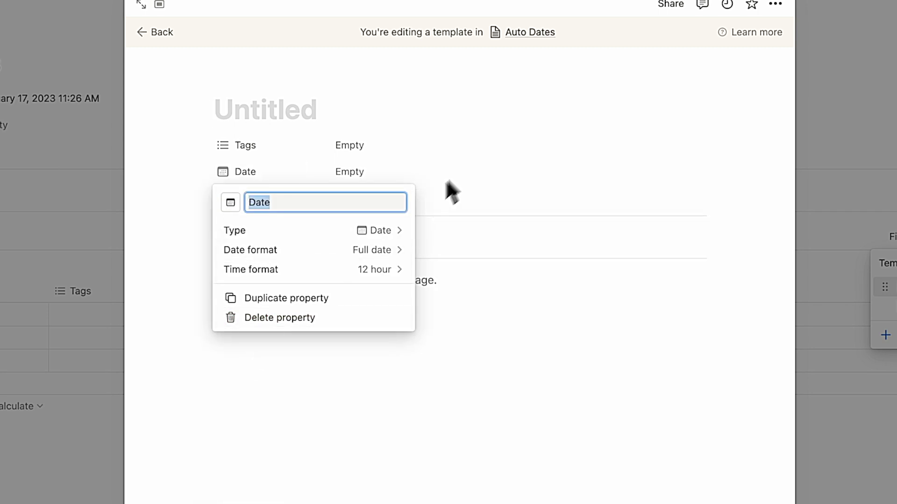
left_click(469, 161)
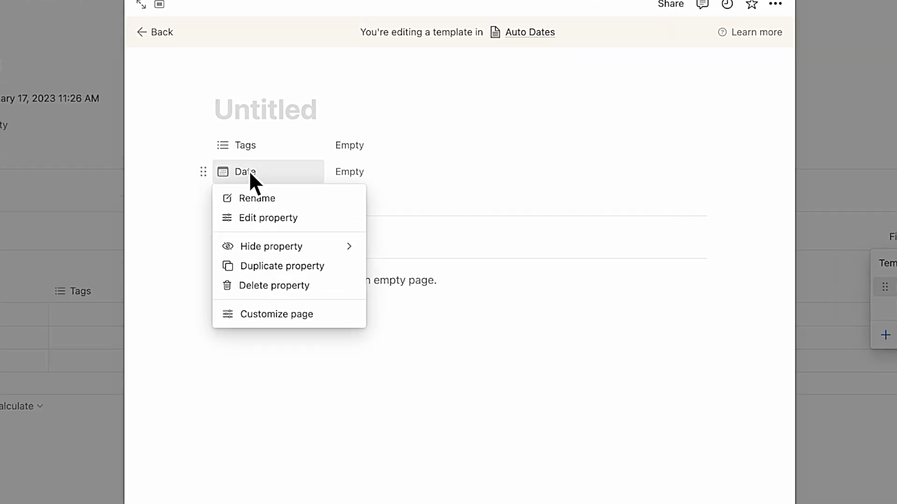
left_click(258, 218)
left_click(369, 231)
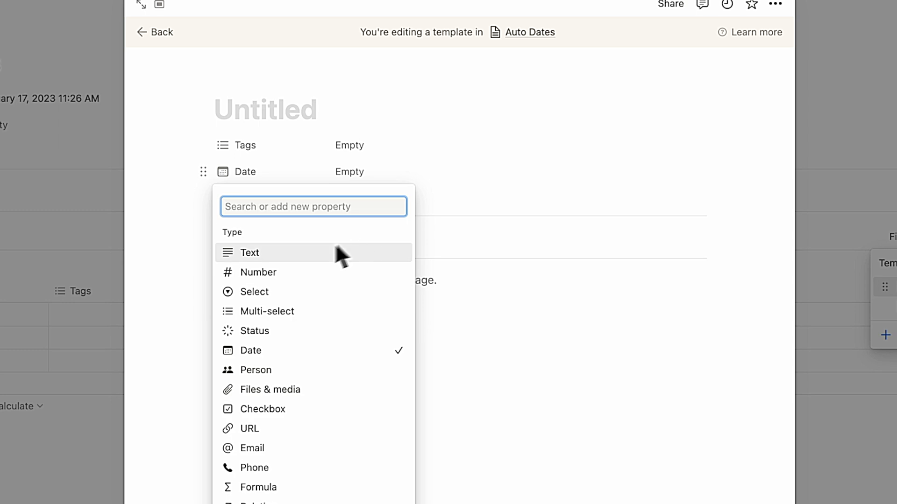
left_click(336, 254)
left_click(374, 171)
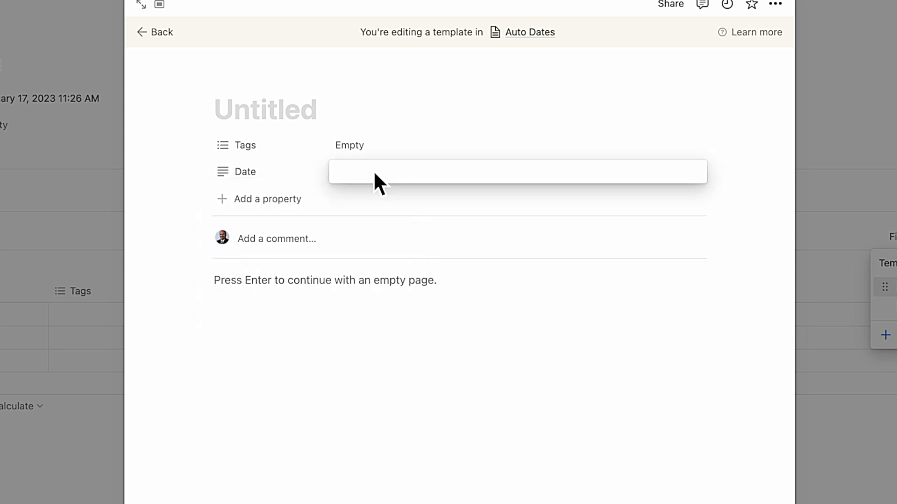
type("@today")
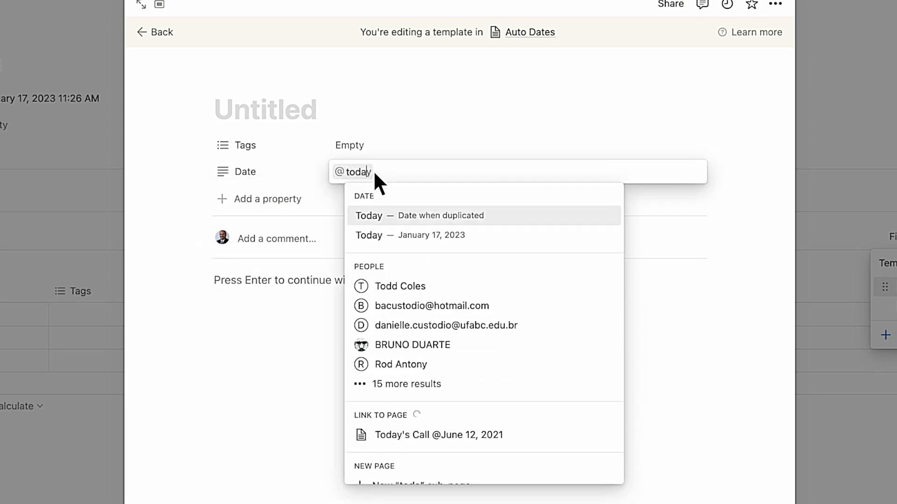
left_click(389, 218)
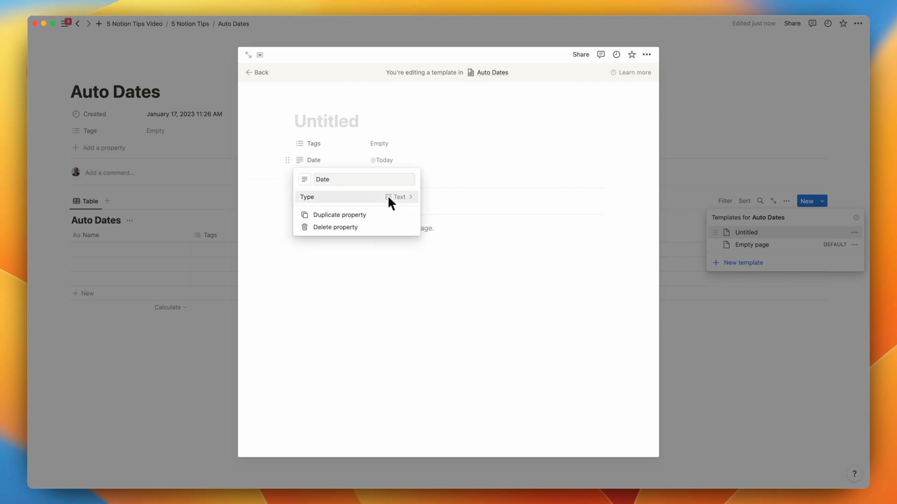
Switch the Date property back to Date type and set the Untitled template to repeat every week
left_click(388, 197)
left_click(337, 273)
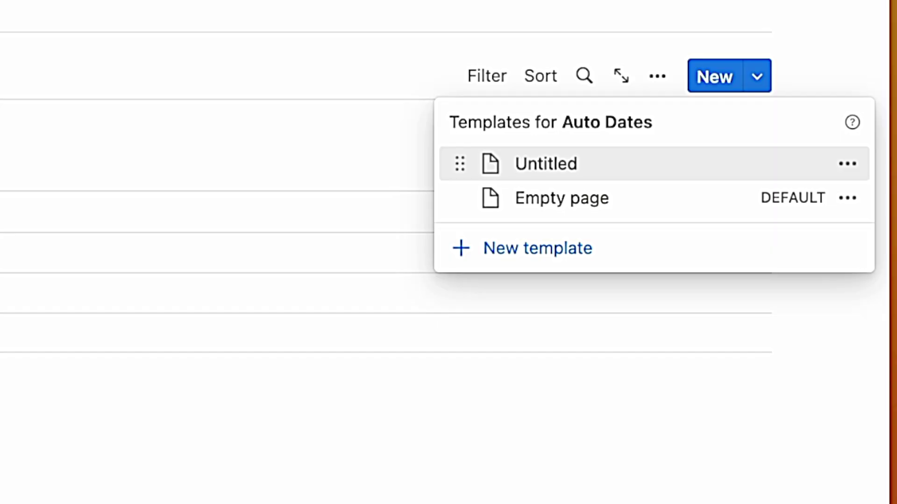
left_click(848, 164)
left_click(777, 97)
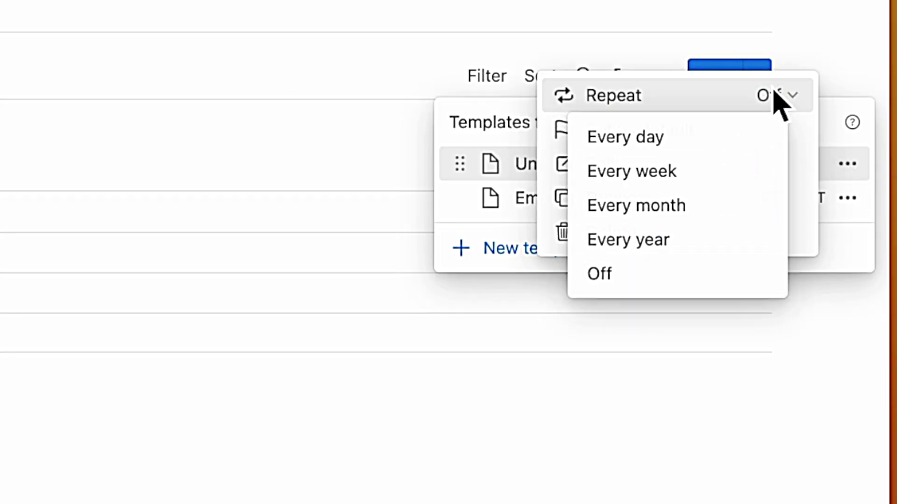
left_click(669, 172)
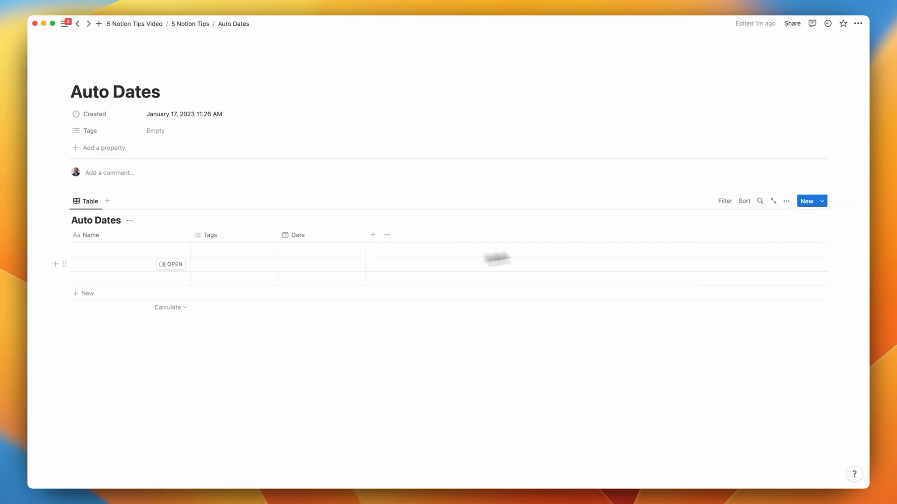
Add a new Auto Dates row from the template, auto-dated January 17, 2023
left_click(96, 294)
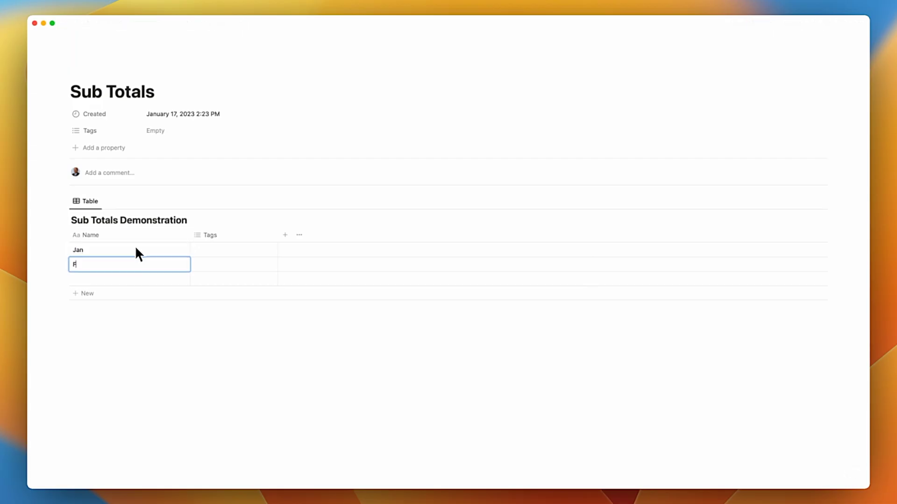
key("Return")
Add the Mar row and make Amount a Number property
type("Mar")
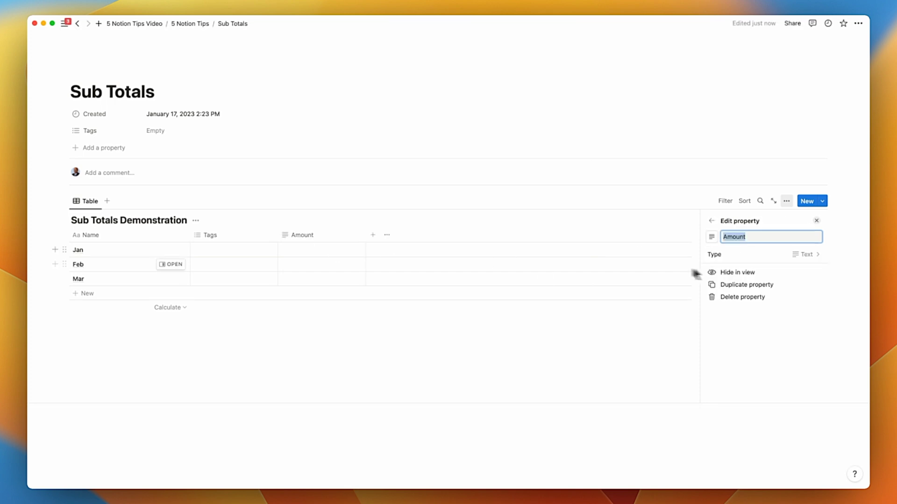
left_click(730, 257)
left_click(729, 280)
key("Escape")
Turn on sub-items for the Sub Totals Demonstration table
left_click(786, 201)
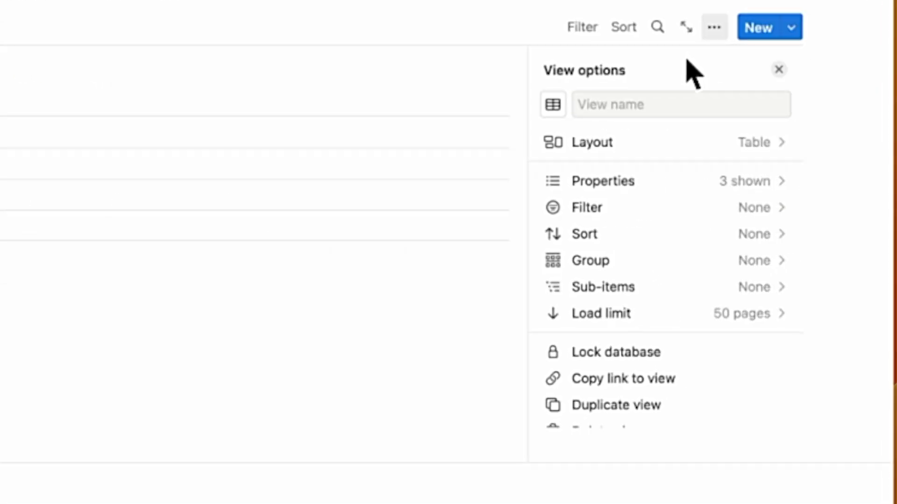
left_click(757, 299)
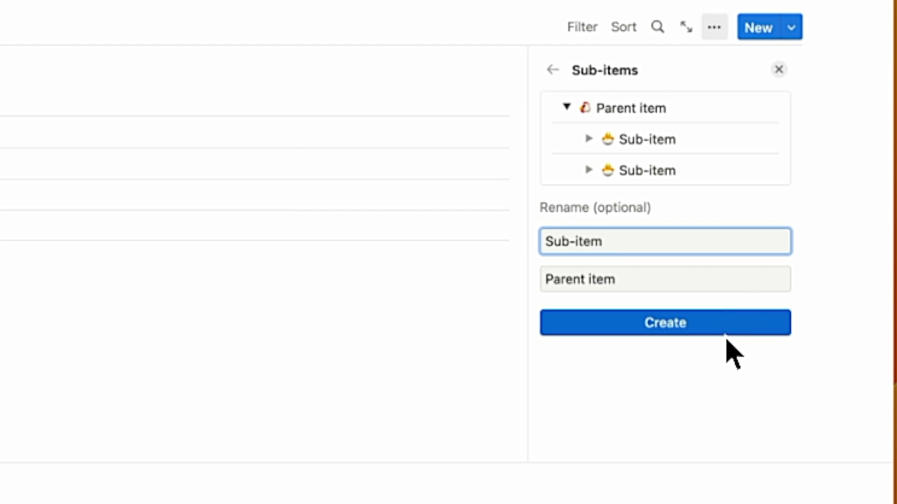
left_click(708, 328)
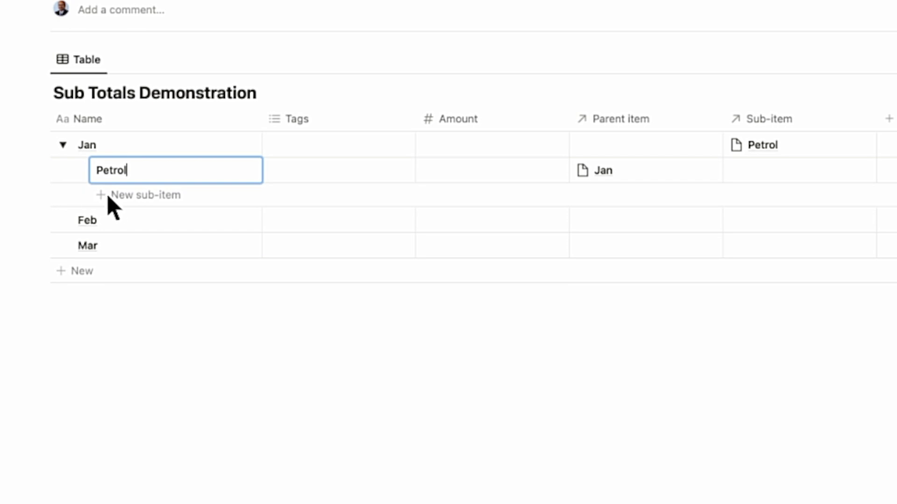
Add Petrol and Groceries as sub-items under Jan
key("Return")
left_click(114, 193)
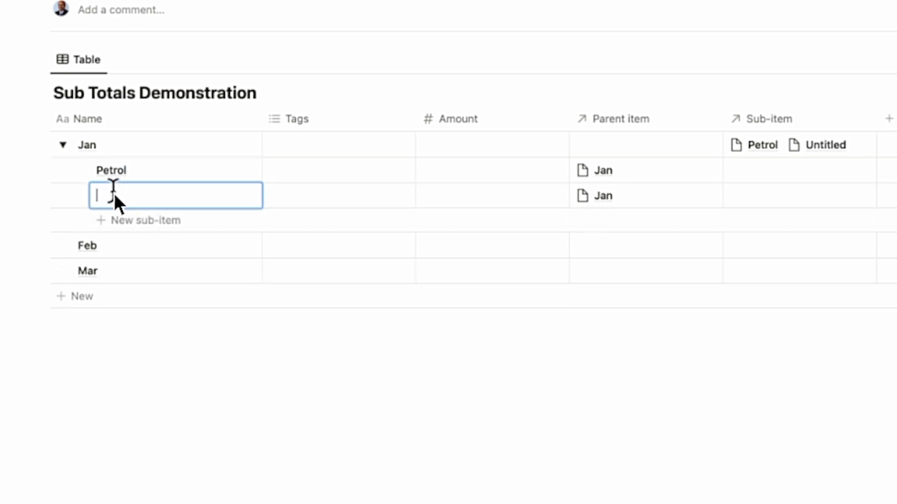
type("Grocer")
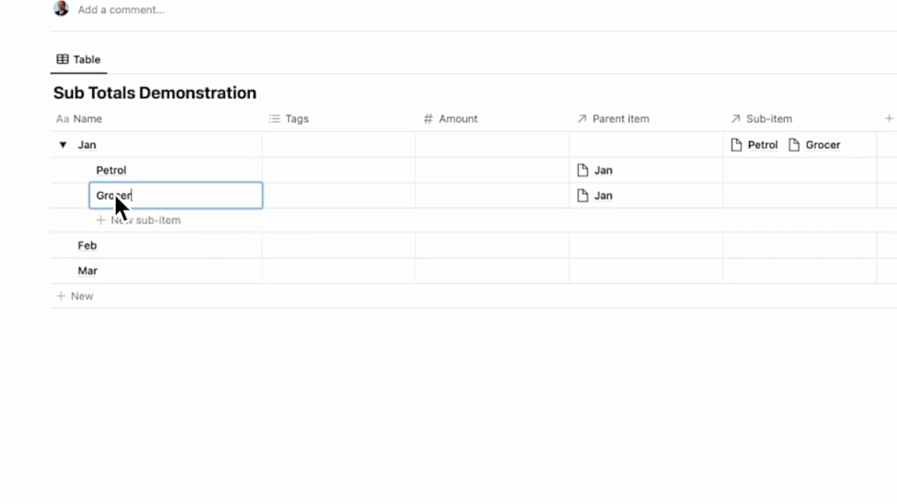
type("ies")
key("Escape")
Add a Rolled Up Total rollup that sums Amount through the Sub-item relation
left_click(889, 119)
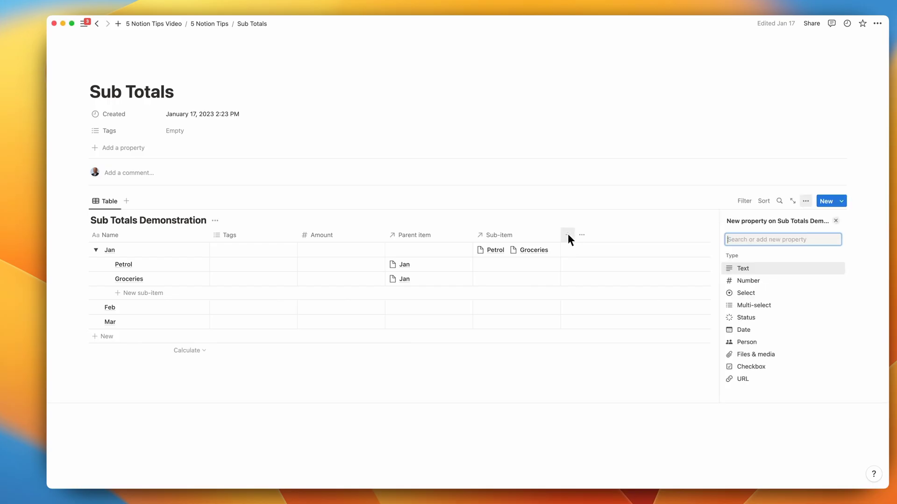
type("Roll")
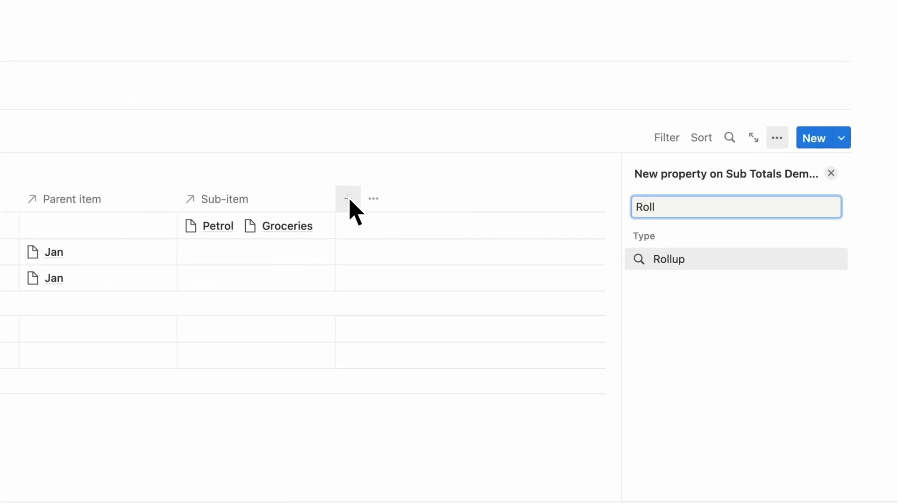
left_click(655, 266)
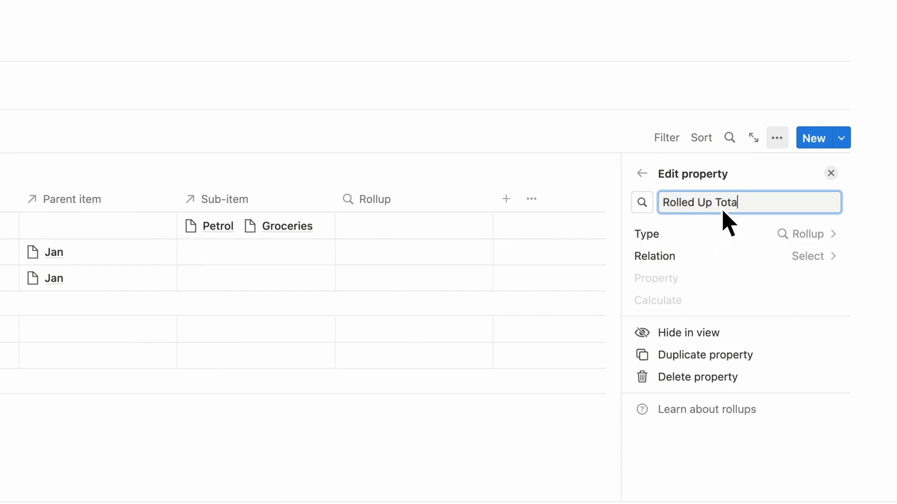
left_click(803, 257)
left_click(695, 343)
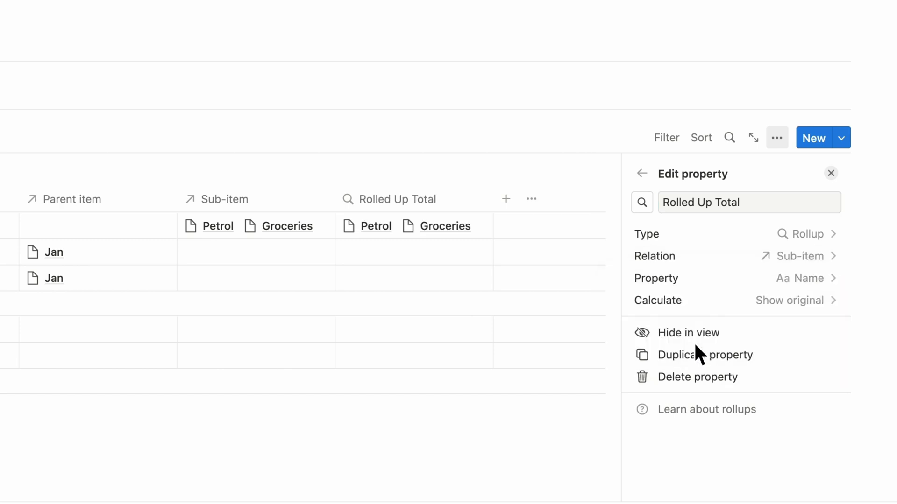
left_click(795, 280)
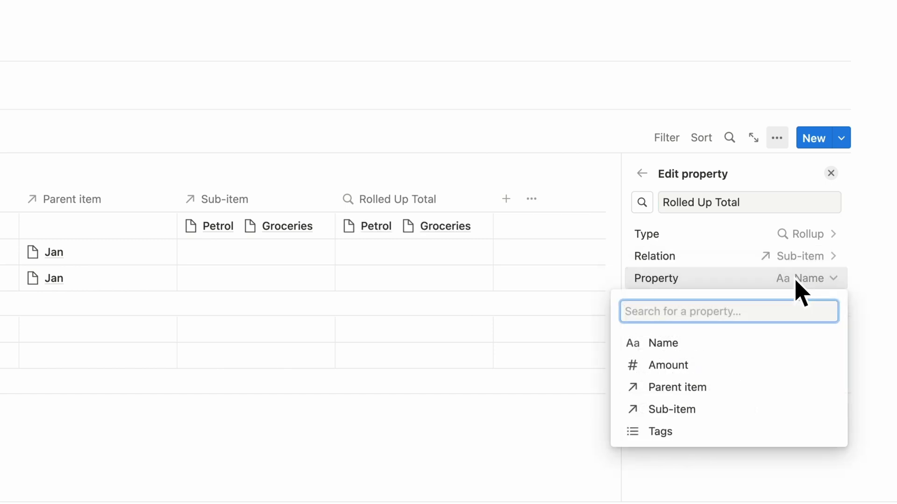
left_click(688, 364)
left_click(766, 304)
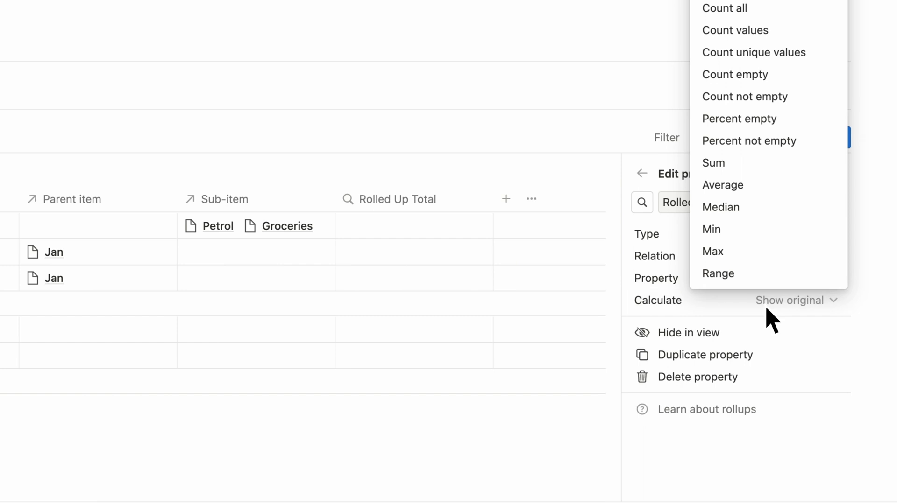
left_click(714, 166)
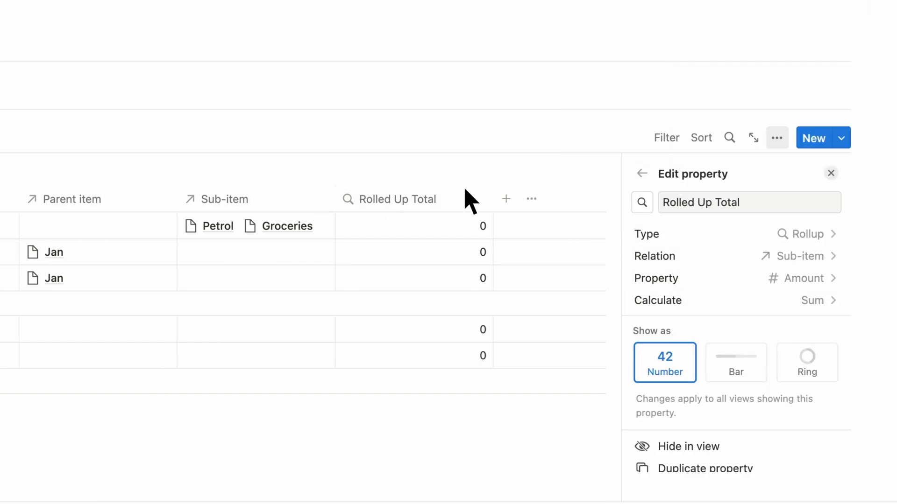
left_click(831, 174)
Give Jan's Petrol an Amount of 20 and Groceries an Amount of 10
left_click(309, 262)
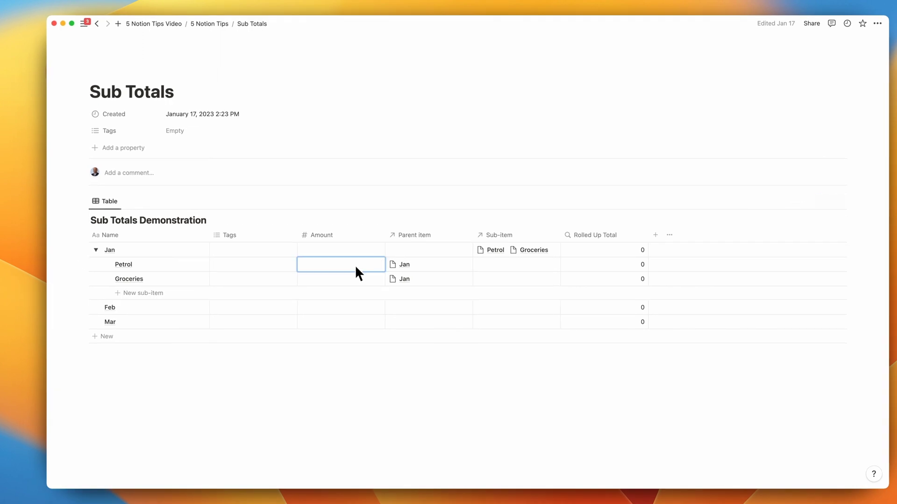
type("20")
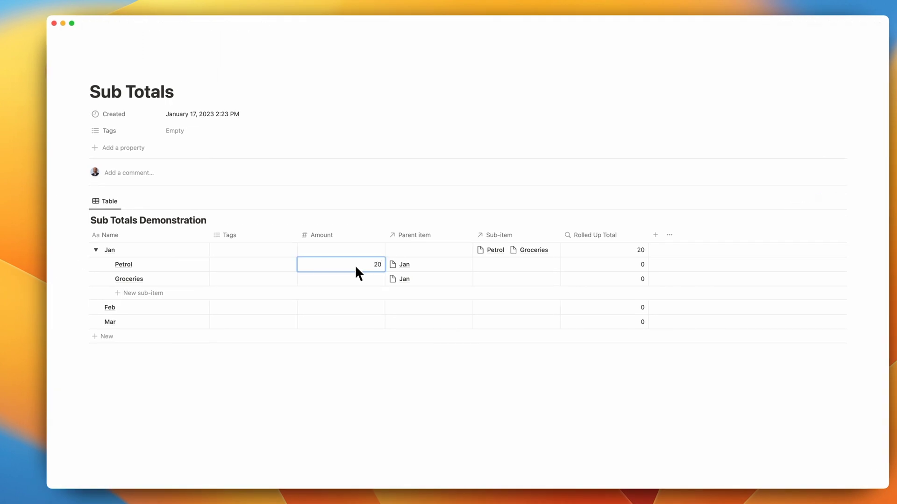
key("Return")
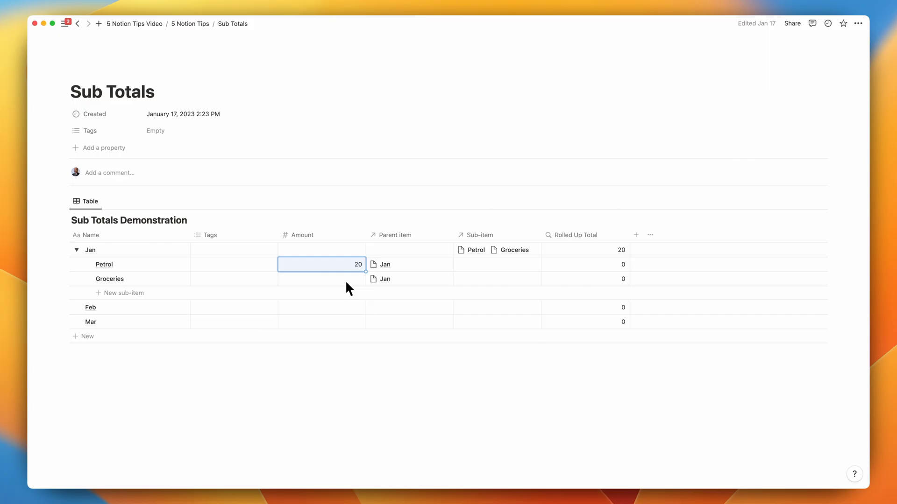
left_click(364, 280)
type("10")
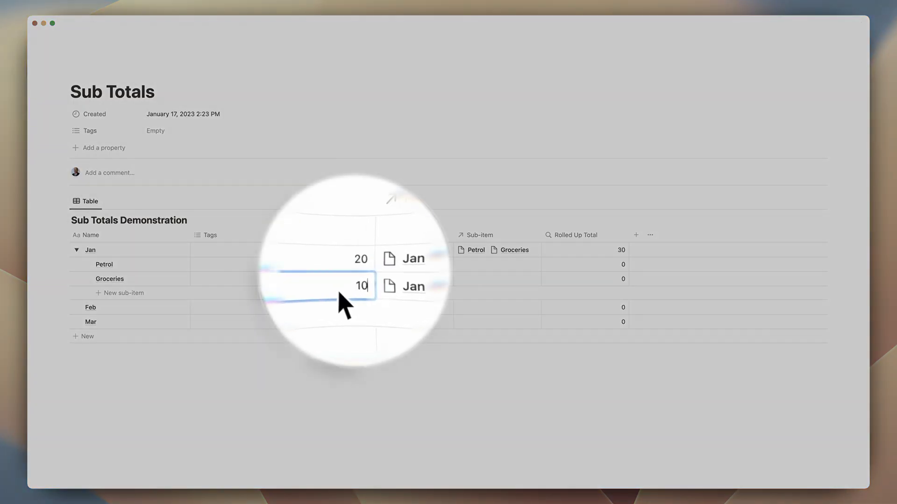
Add Petrol and Groceries sub-items under Feb, giving Petrol an Amount of 7
left_click(76, 308)
left_click(111, 321)
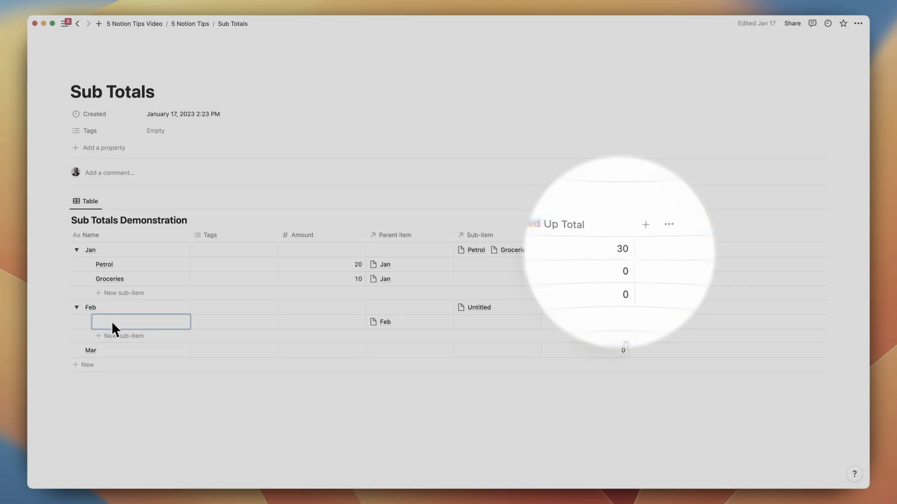
type("Petrol")
left_click(112, 335)
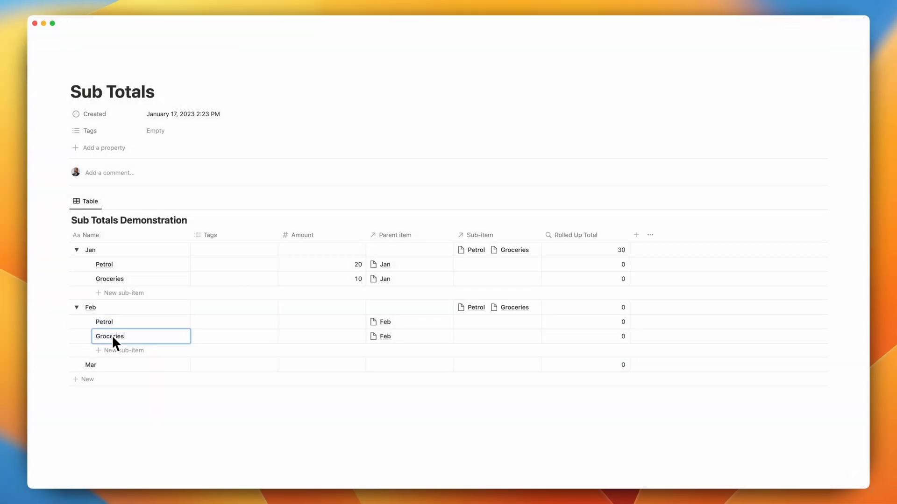
left_click(318, 324)
type("7")
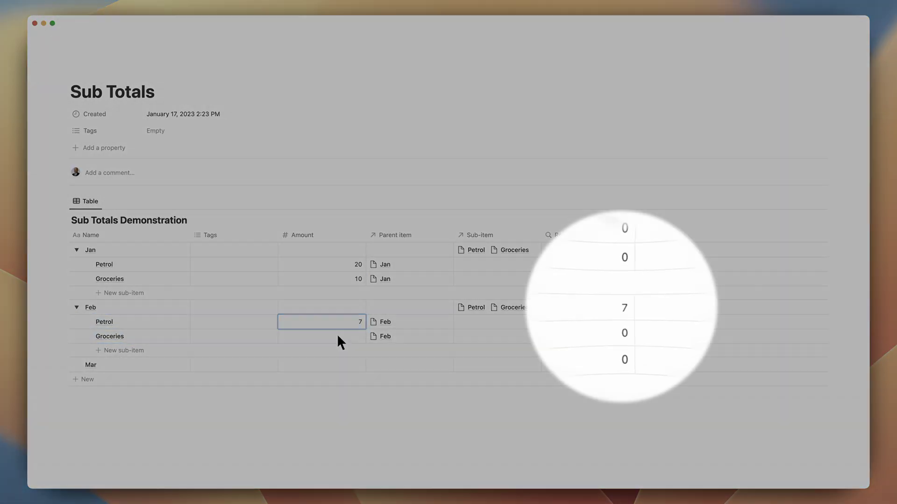
type("5")
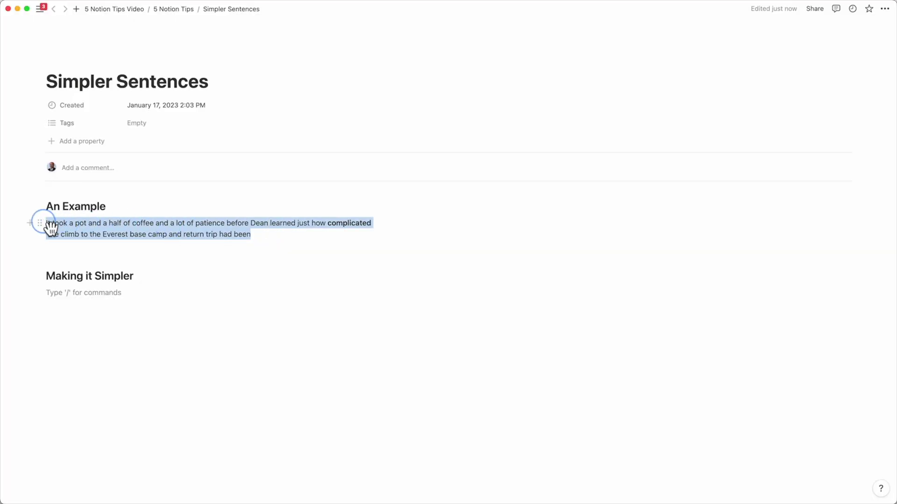
left_click(77, 207)
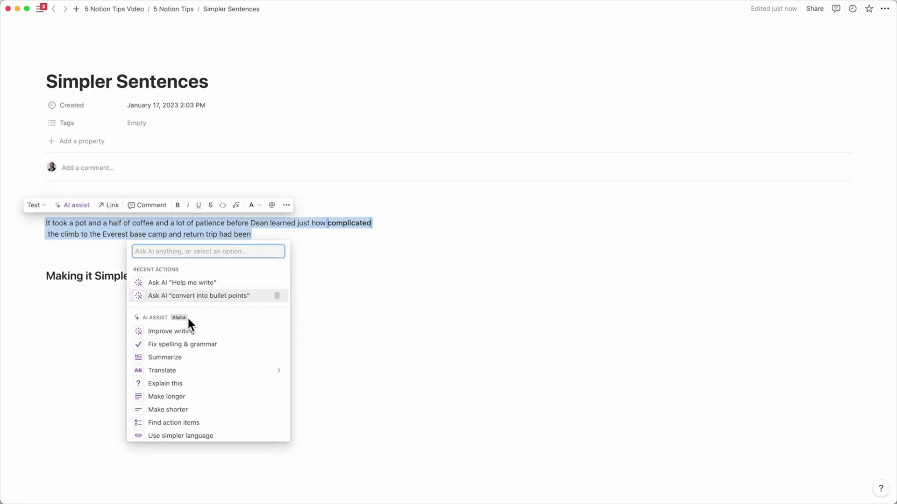
Rewrite the Everest coffee paragraph in simpler language with AI and insert it below the original
left_click(195, 437)
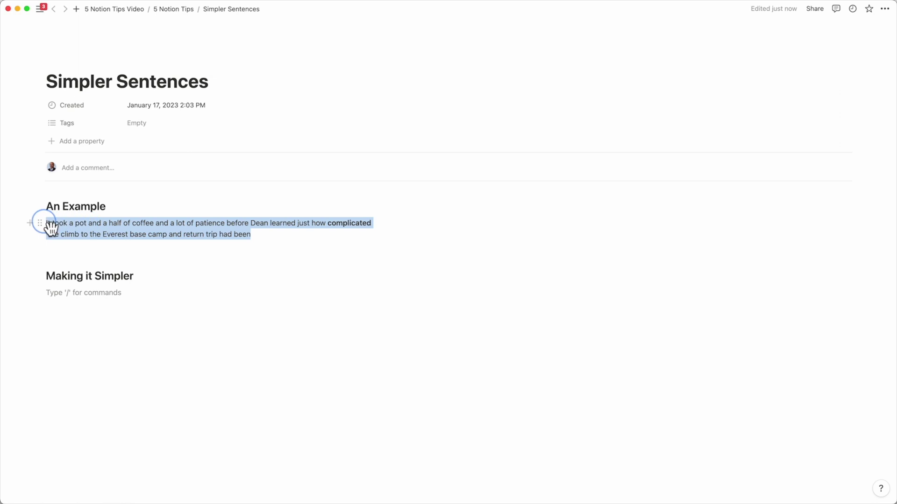
left_click(74, 205)
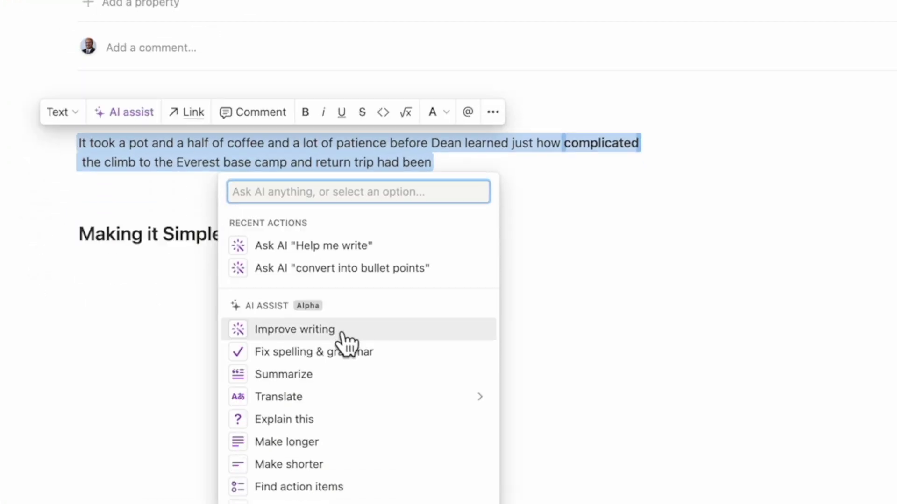
left_click(344, 463)
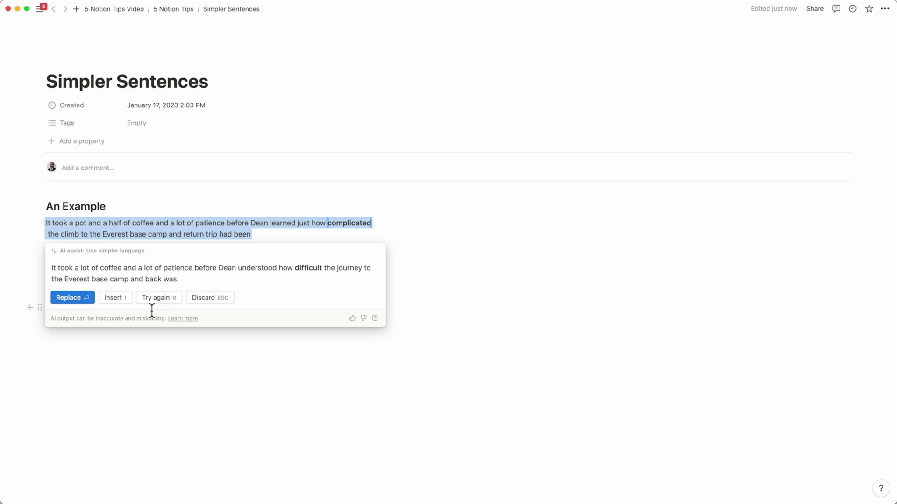
left_click(124, 304)
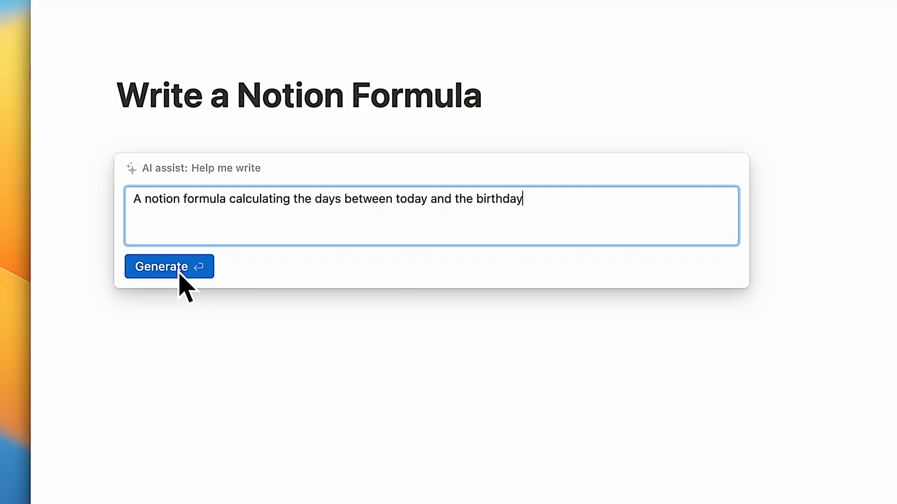
Generate the AI birthday days-between formula and keep it on the page
left_click(179, 269)
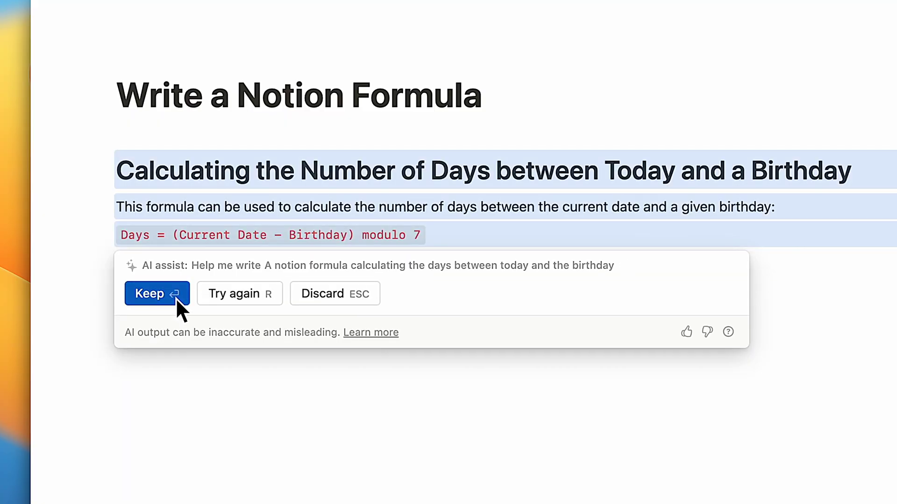
left_click(176, 294)
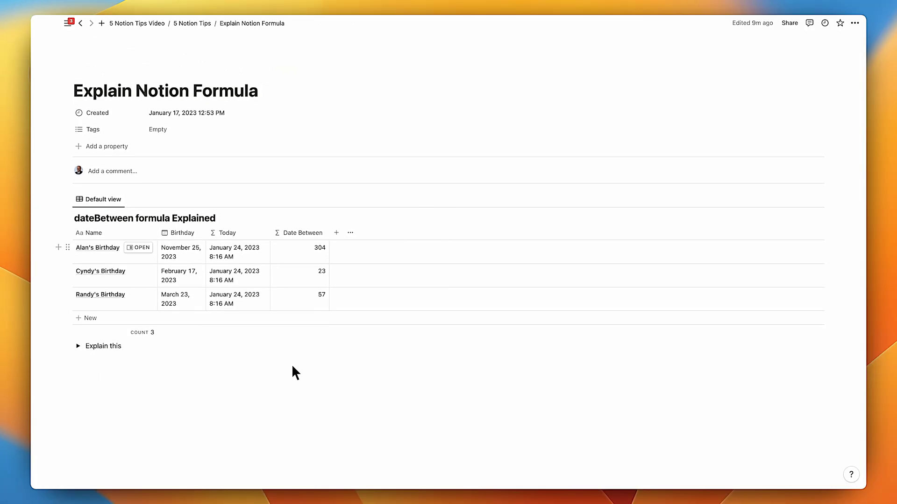
Inspect the row's birthday date, its Today formula and the Date Between formula
left_click(184, 254)
key("Escape")
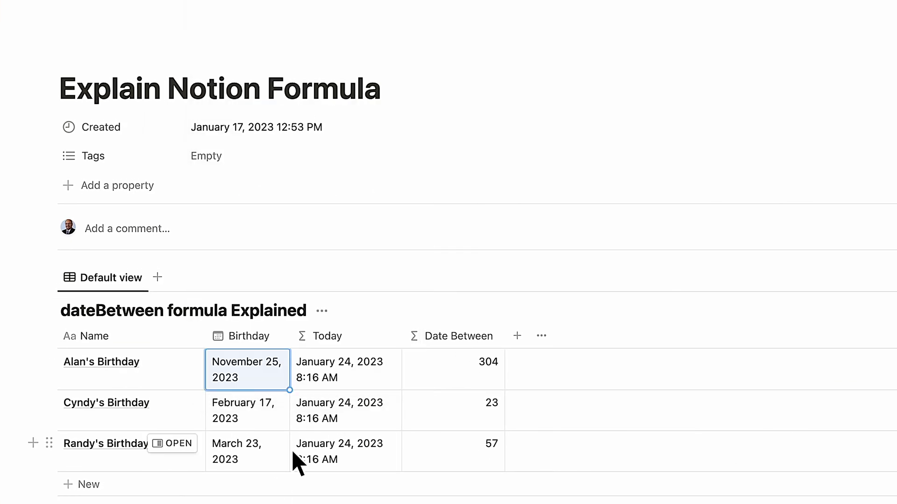
left_click(342, 369)
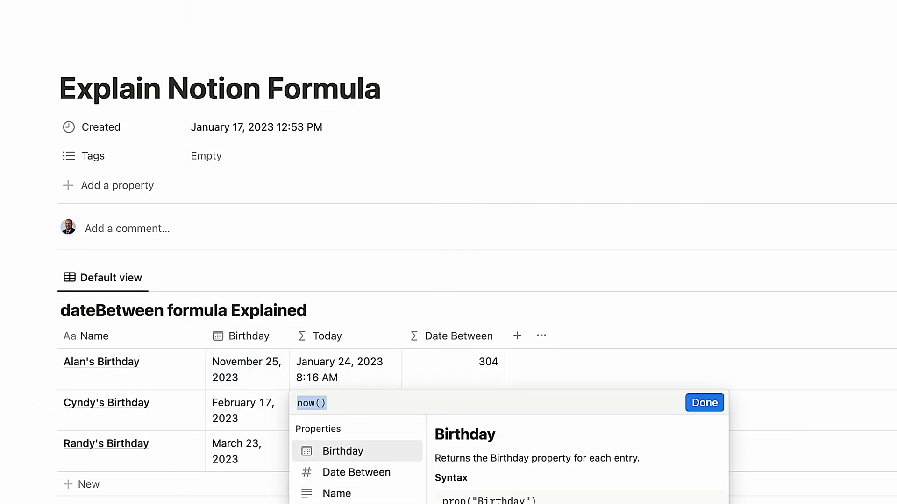
key("Escape")
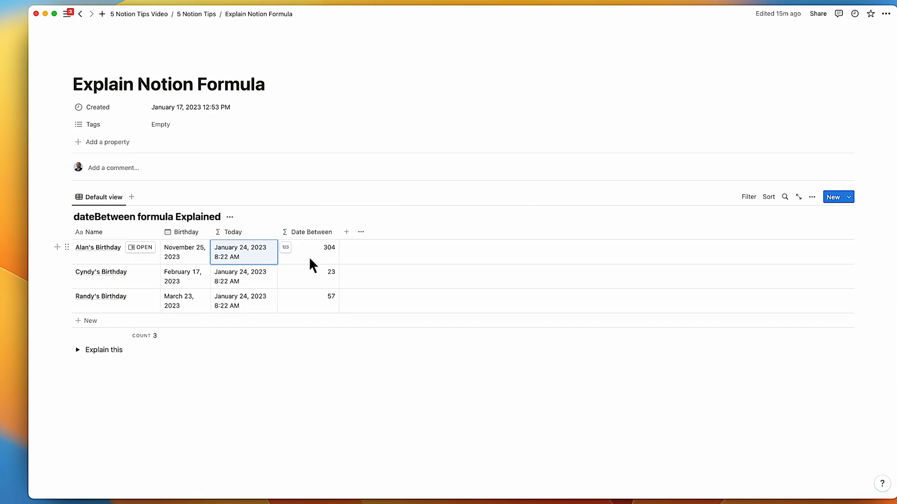
left_click(309, 256)
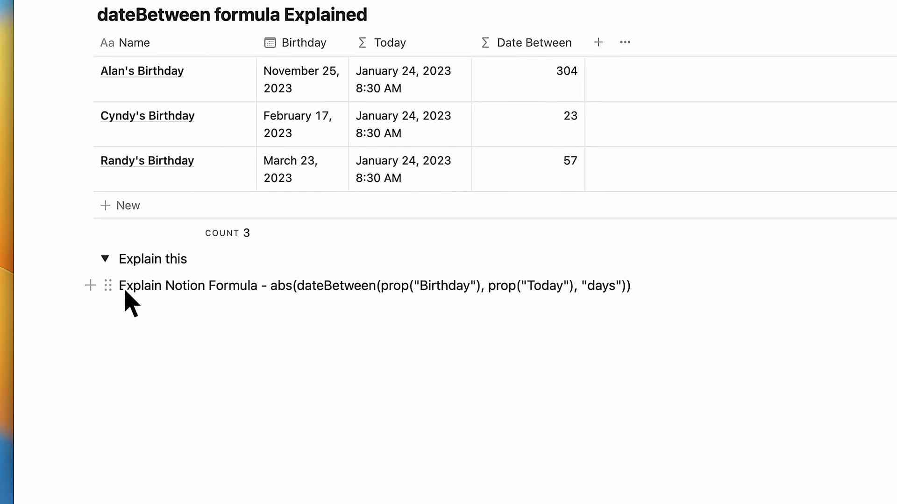
Have AI explain the dateBetween formula line, regenerate it, and insert the explanation below
left_click_drag(122, 294, 659, 302)
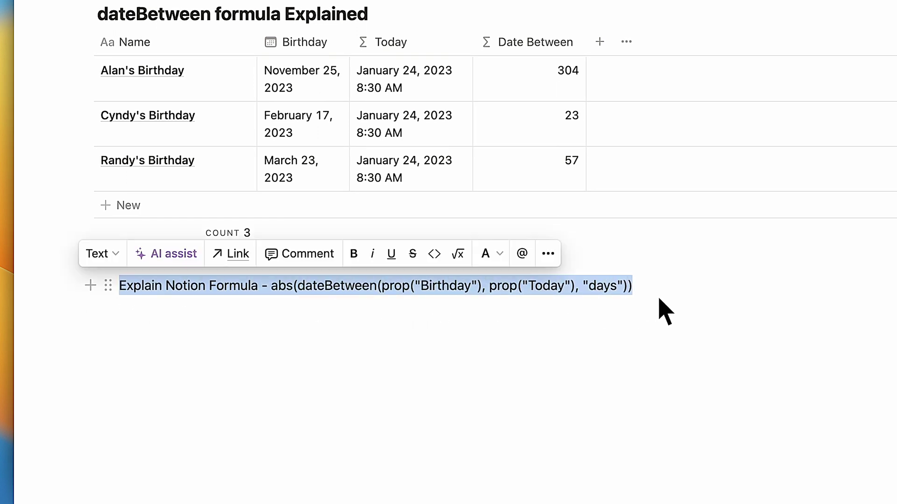
left_click(166, 254)
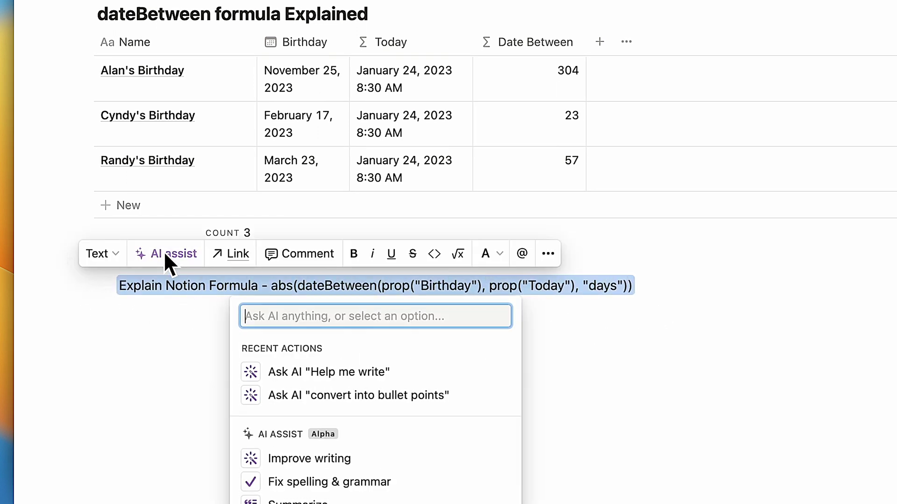
left_click(280, 169)
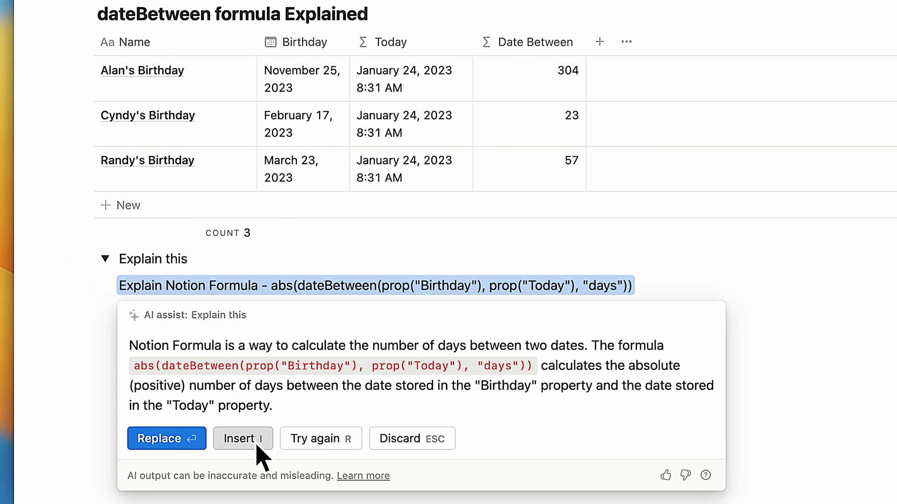
left_click(300, 442)
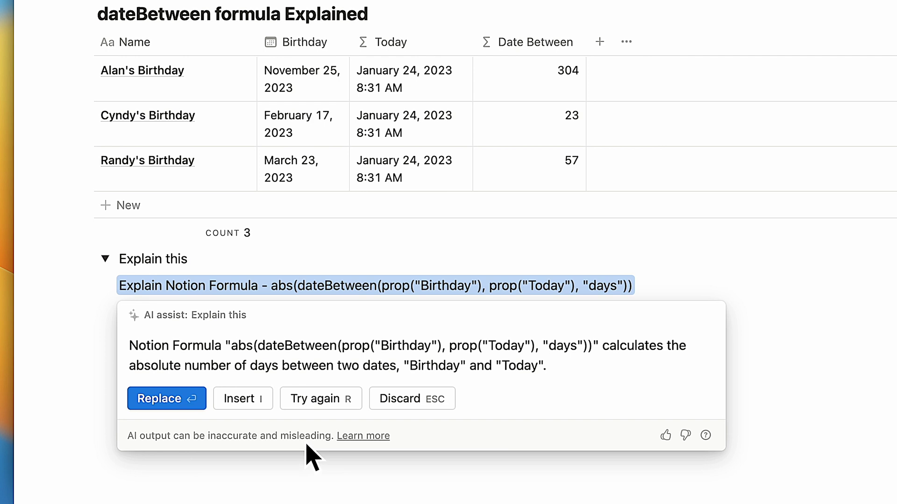
left_click(250, 403)
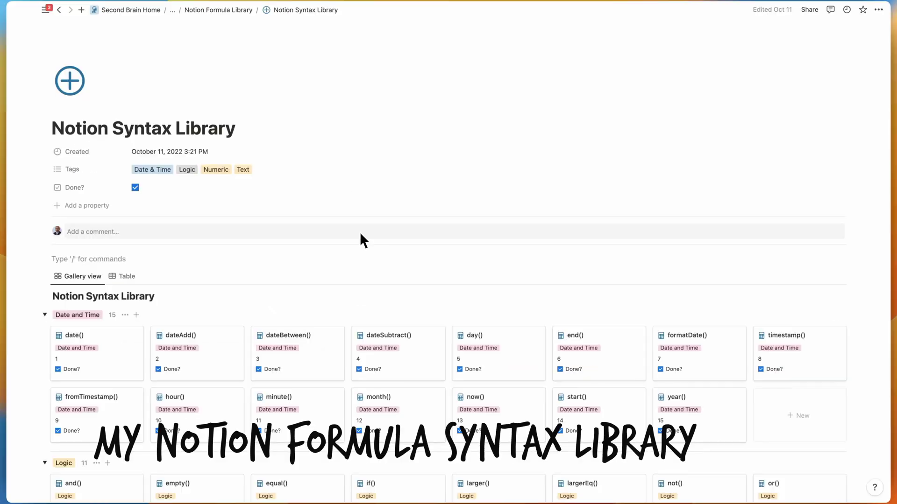
Open the date() tips page and bring up the Next Due formula date(prop('Start Date'))
scroll(339, 123, "down", 4)
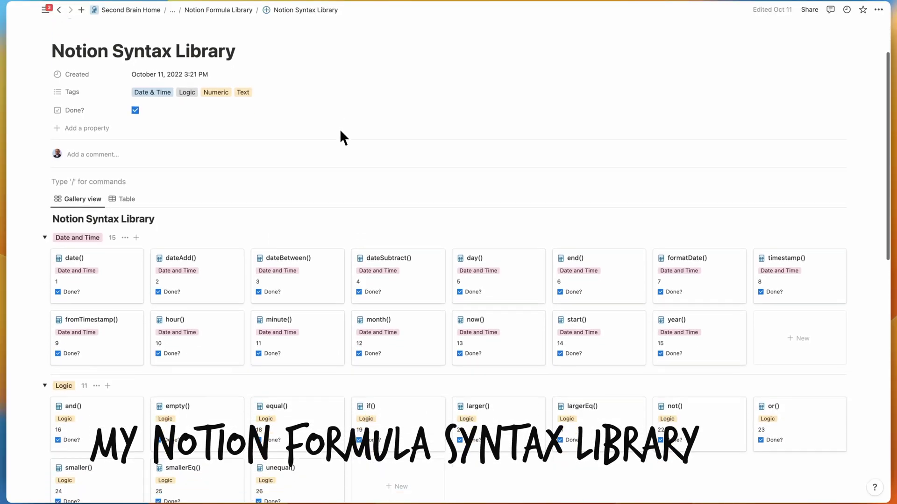
scroll(341, 132, "down", 5)
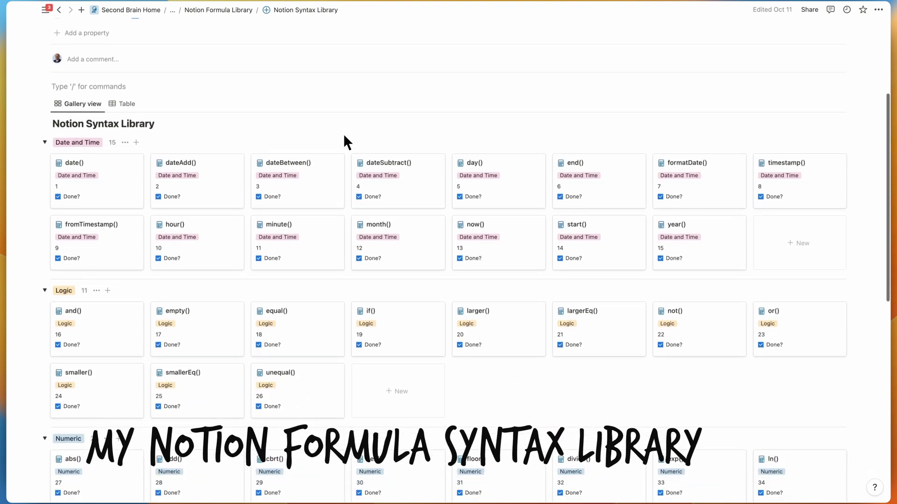
left_click(118, 159)
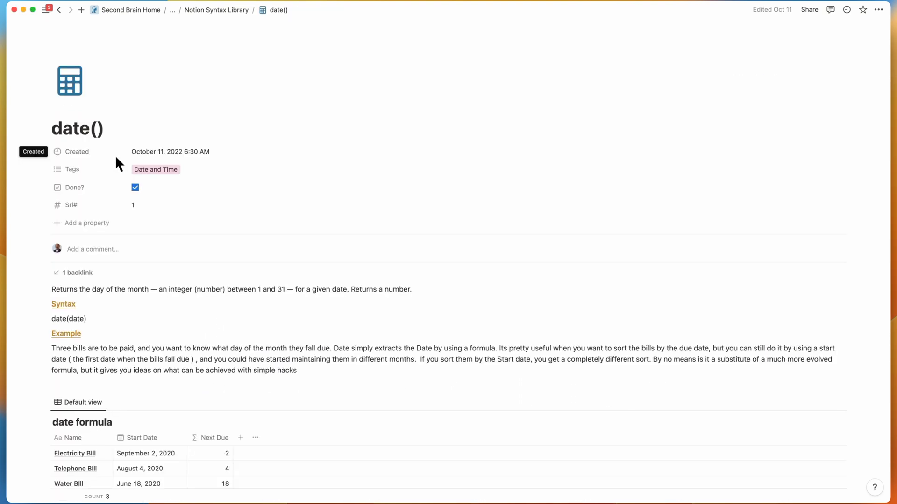
scroll(190, 174, "down", 2)
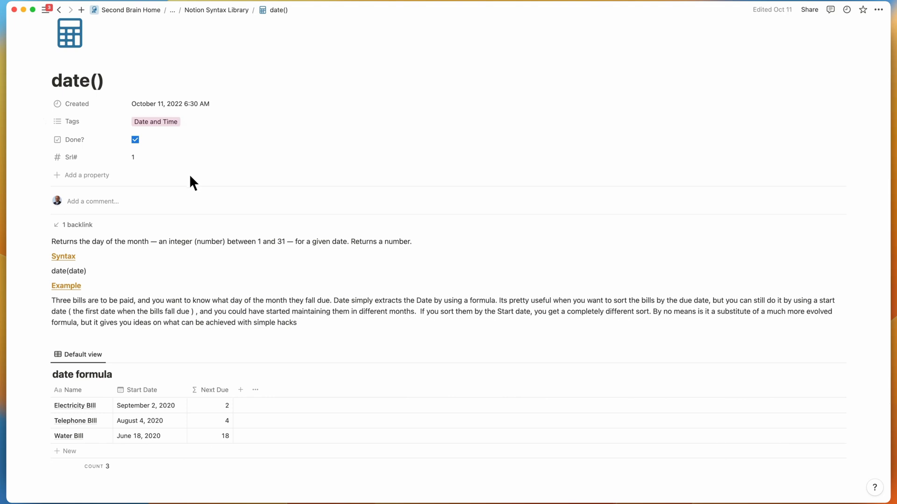
left_click(209, 420)
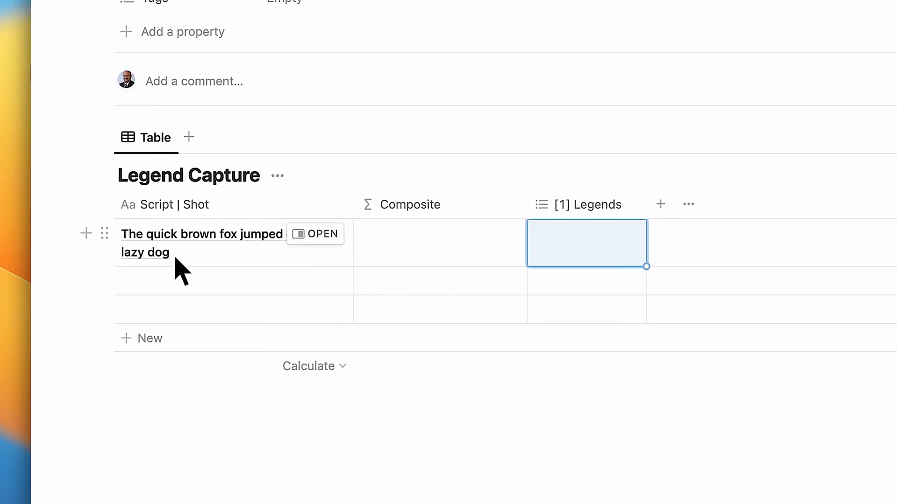
Make the script read 'The quick brown [1] fox jumped over the lazy dog' and tag [1] Legends Smile
left_click(171, 256)
double_click(170, 257)
scroll(170, 261, "up", 1)
key("super+a")
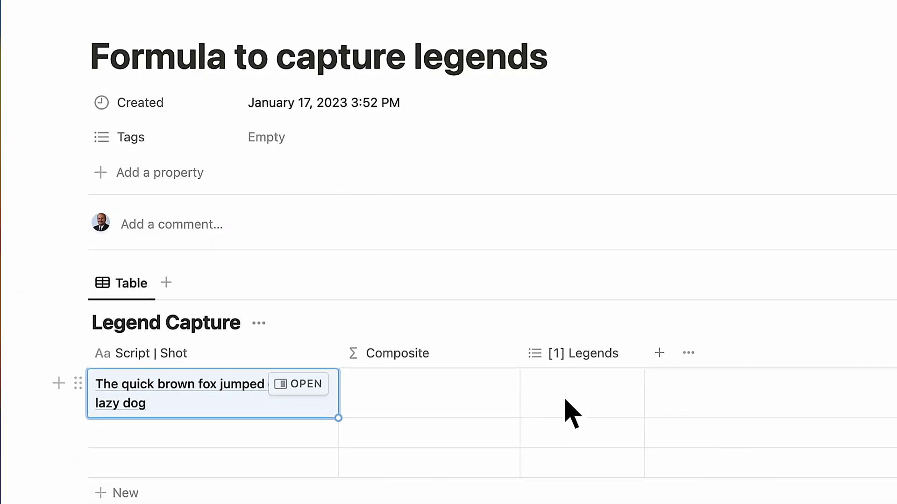
left_click(566, 416)
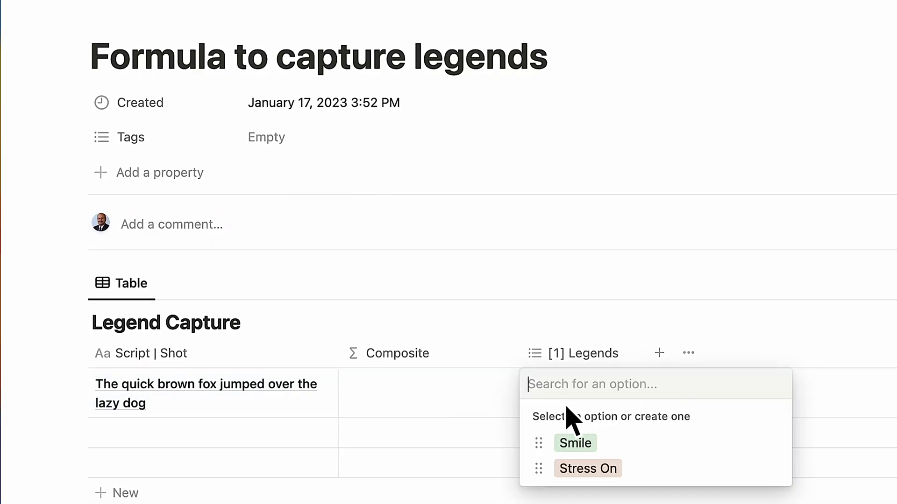
left_click(576, 445)
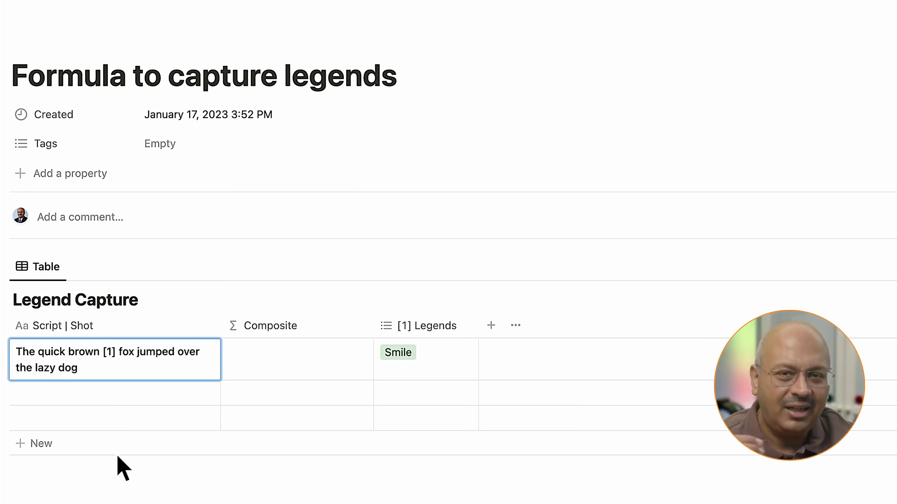
key("Escape")
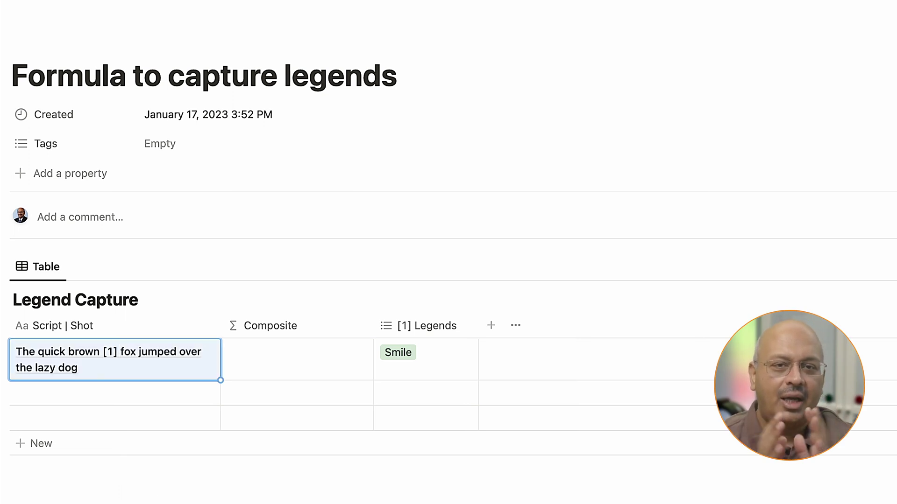
key("Escape")
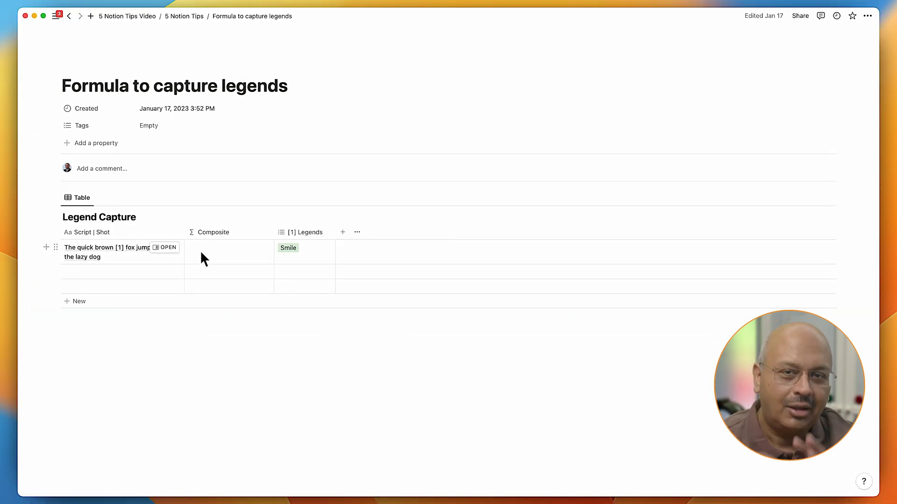
Write the Composite replace formula swapping "\\[1]" for the legend wrapped in brackets via concat
left_click(201, 252)
type("replace")
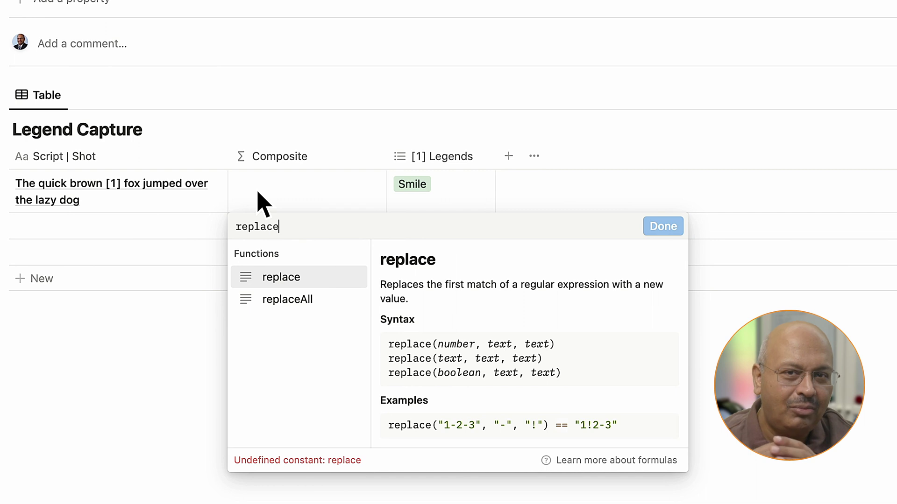
type("(")
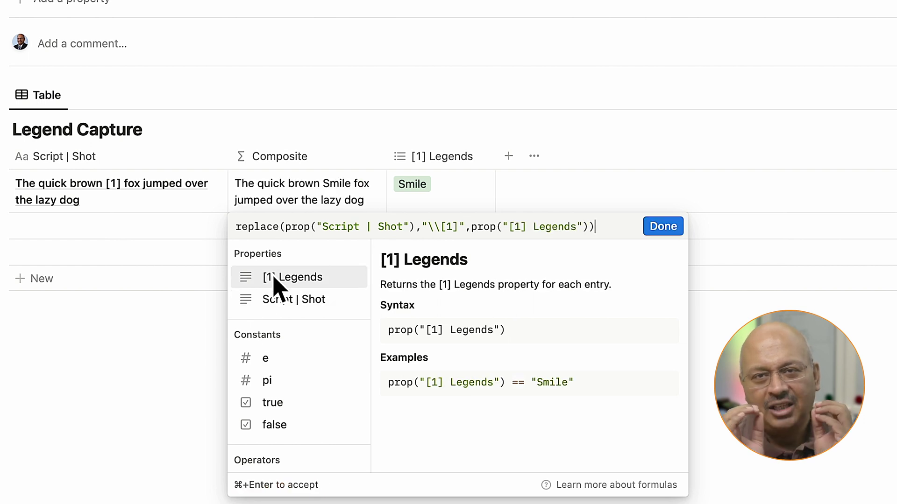
left_click(663, 227)
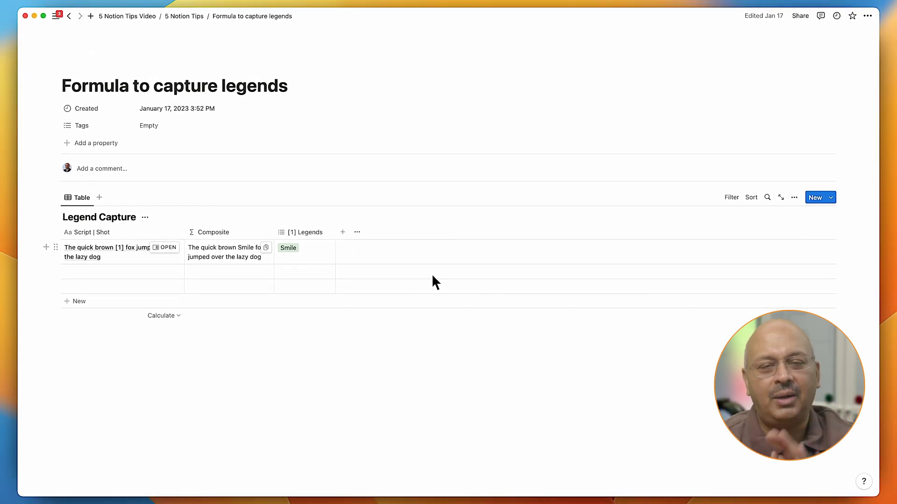
left_click(231, 249)
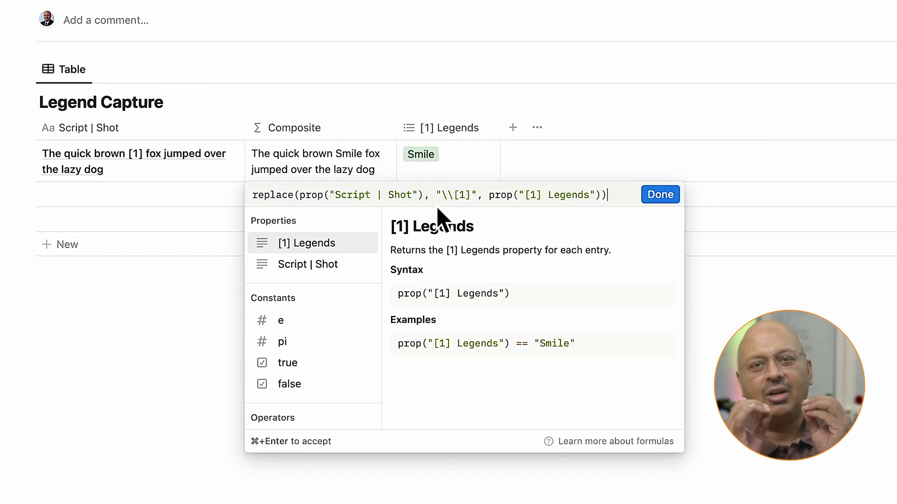
type("concat(\"[\",")
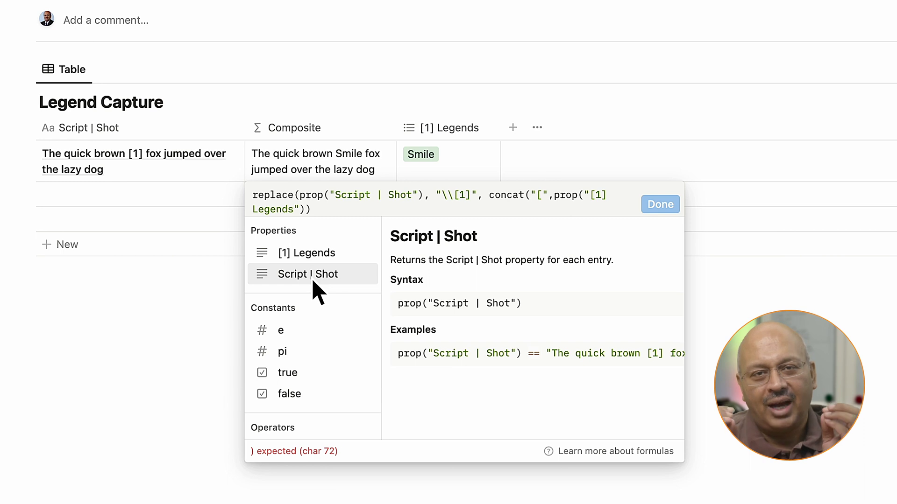
type(",\"]\")")
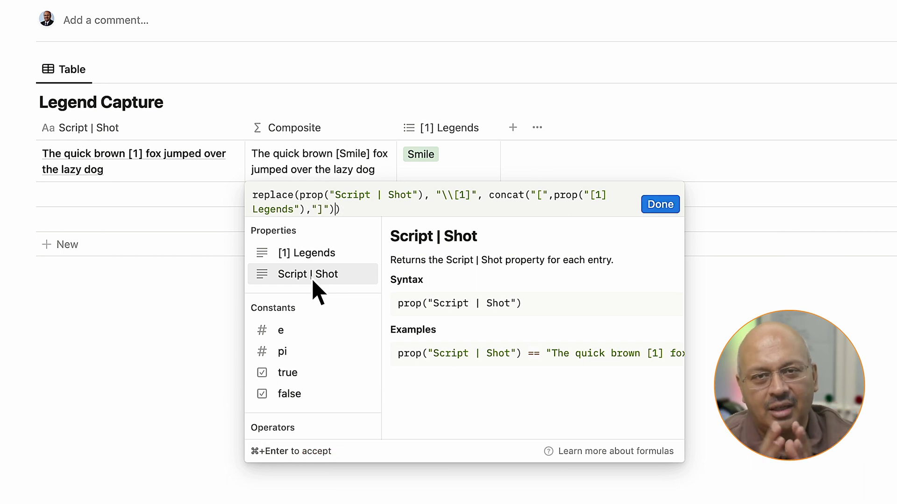
left_click(670, 207)
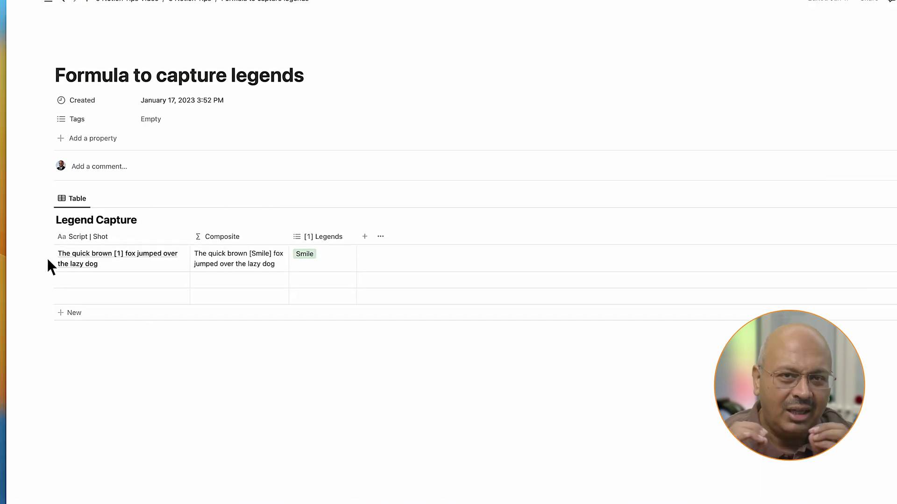
Add a second [1] marker and 12345 at the start, middle and end of the script
left_click(70, 174)
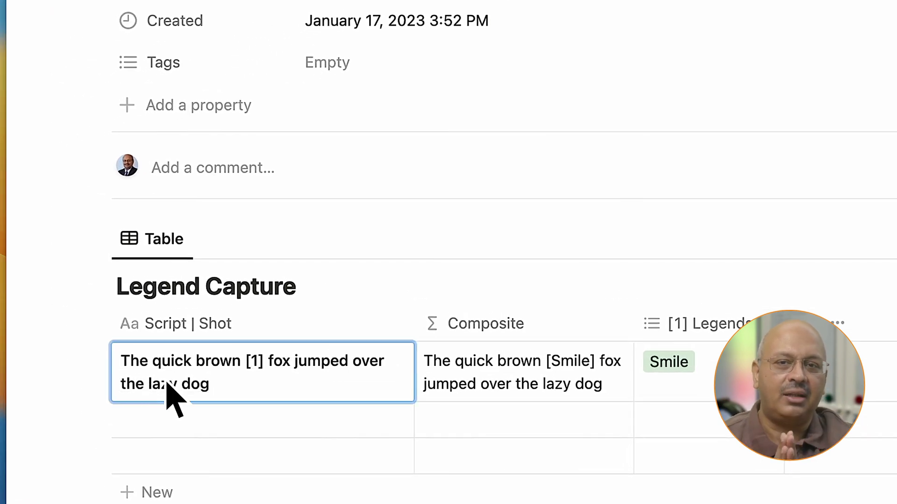
type("[1]")
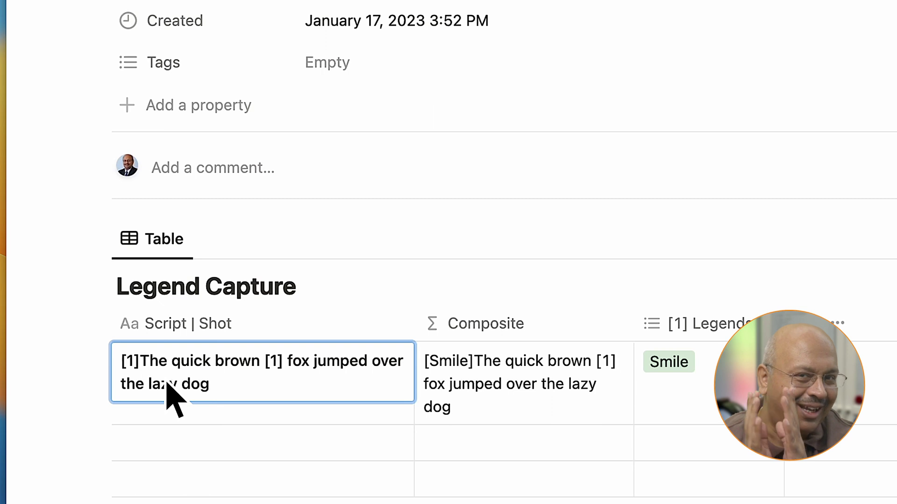
left_click(258, 399)
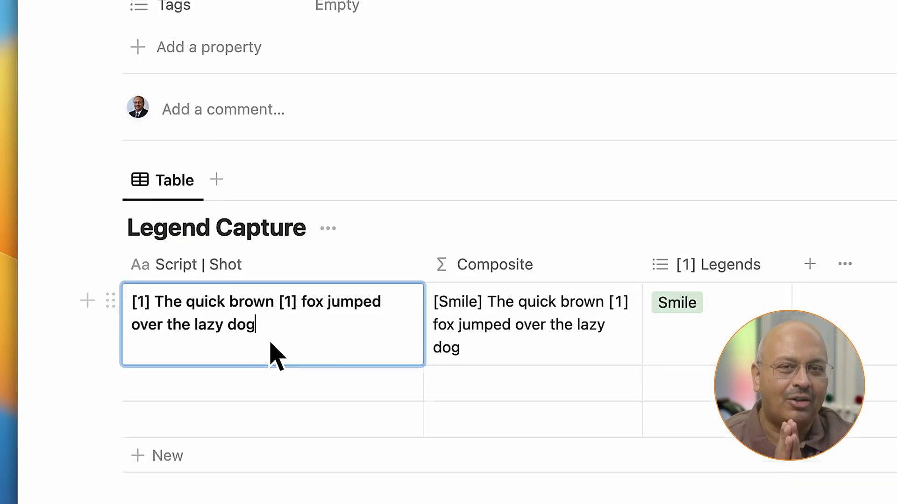
type("[1]")
left_click(150, 364)
key("BackSpace")
key("BackSpace")
key("BackSpace")
key("BackSpace")
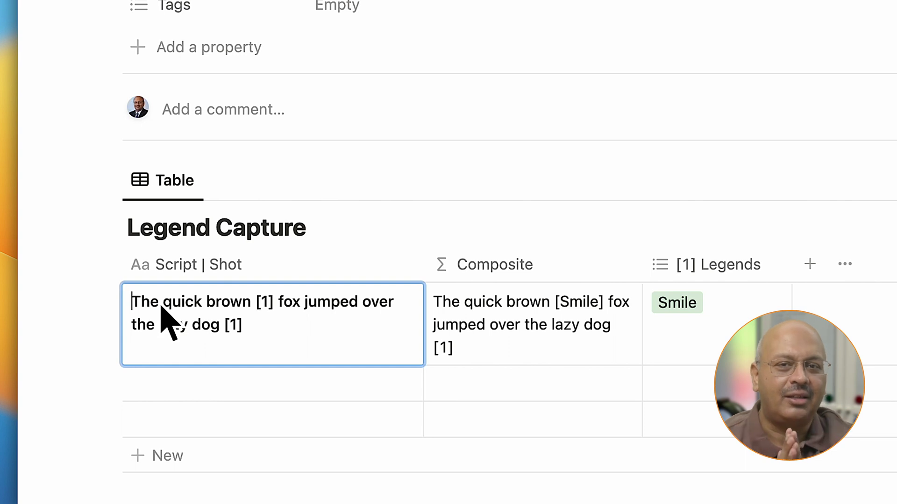
type("12345 ")
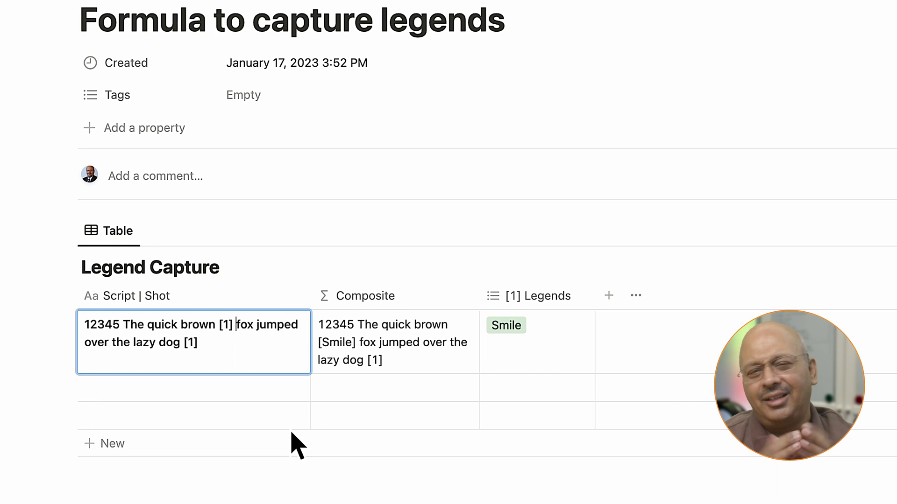
type("12345")
left_click(252, 351)
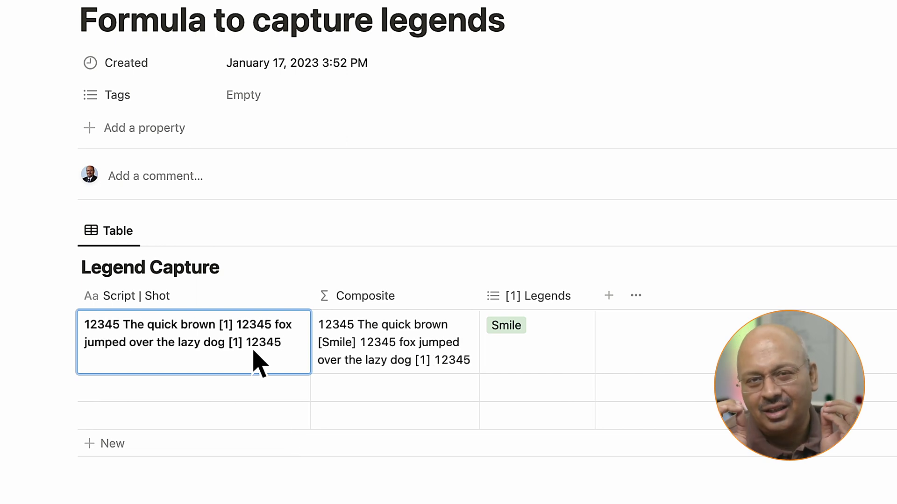
key("Escape")
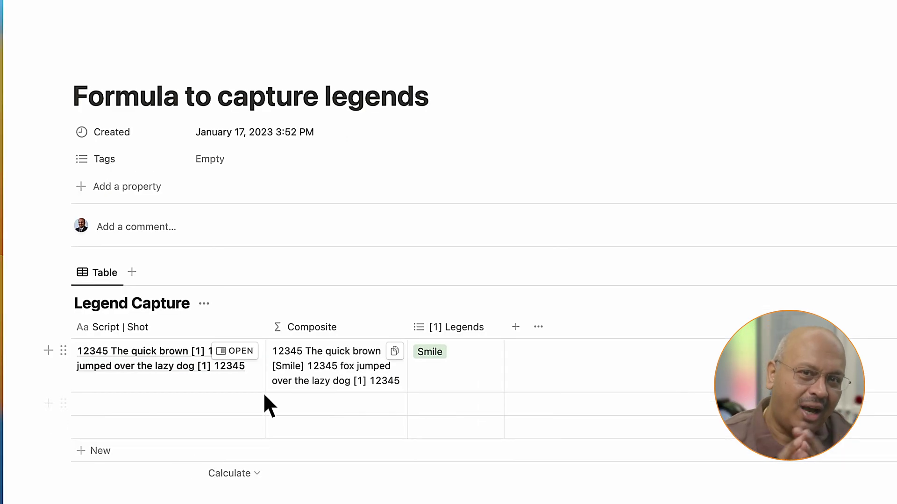
Change the Composite formula to replaceAll and add another [1] after the first 12345
left_click(335, 348)
left_click(310, 405)
type("All")
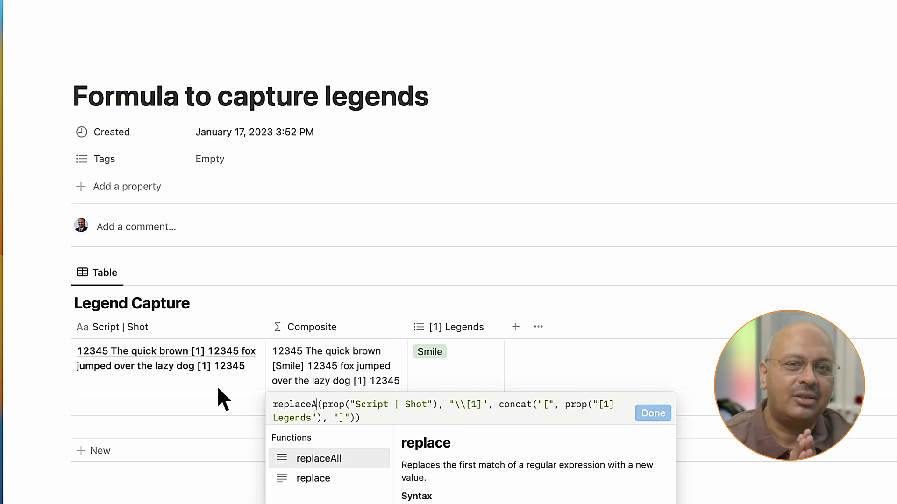
left_click(653, 414)
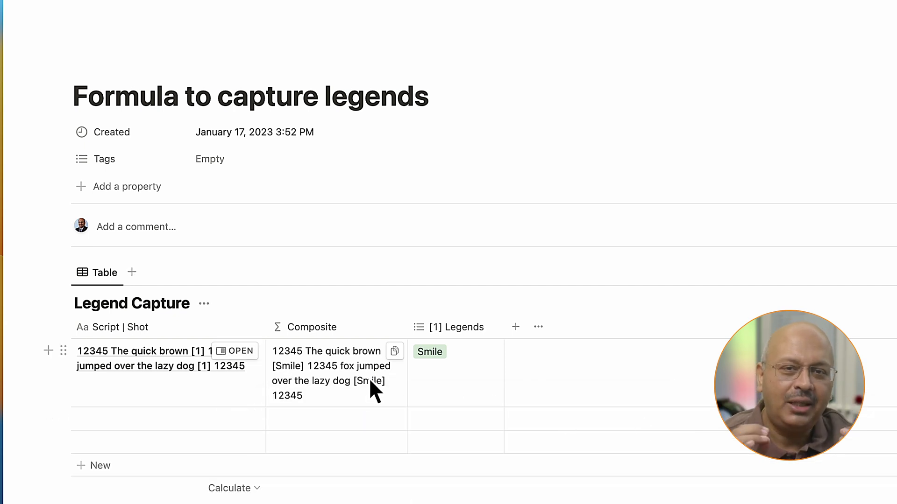
left_click(105, 367)
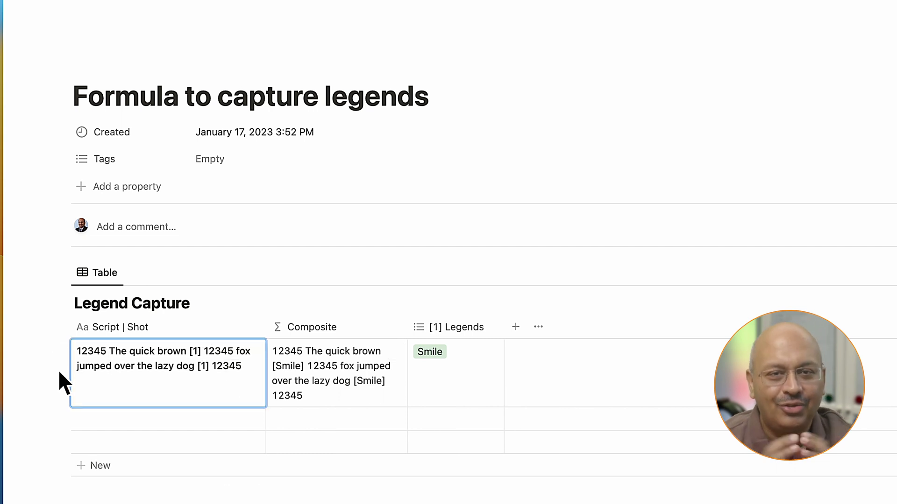
type("[1]")
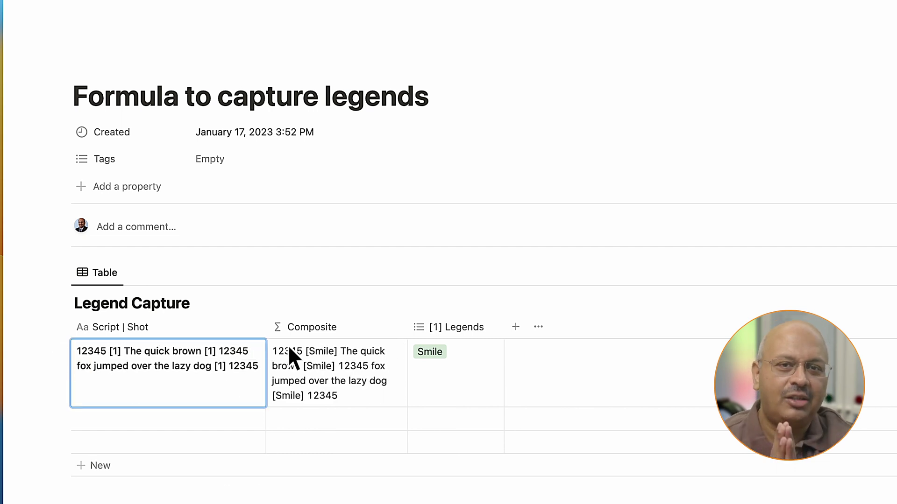